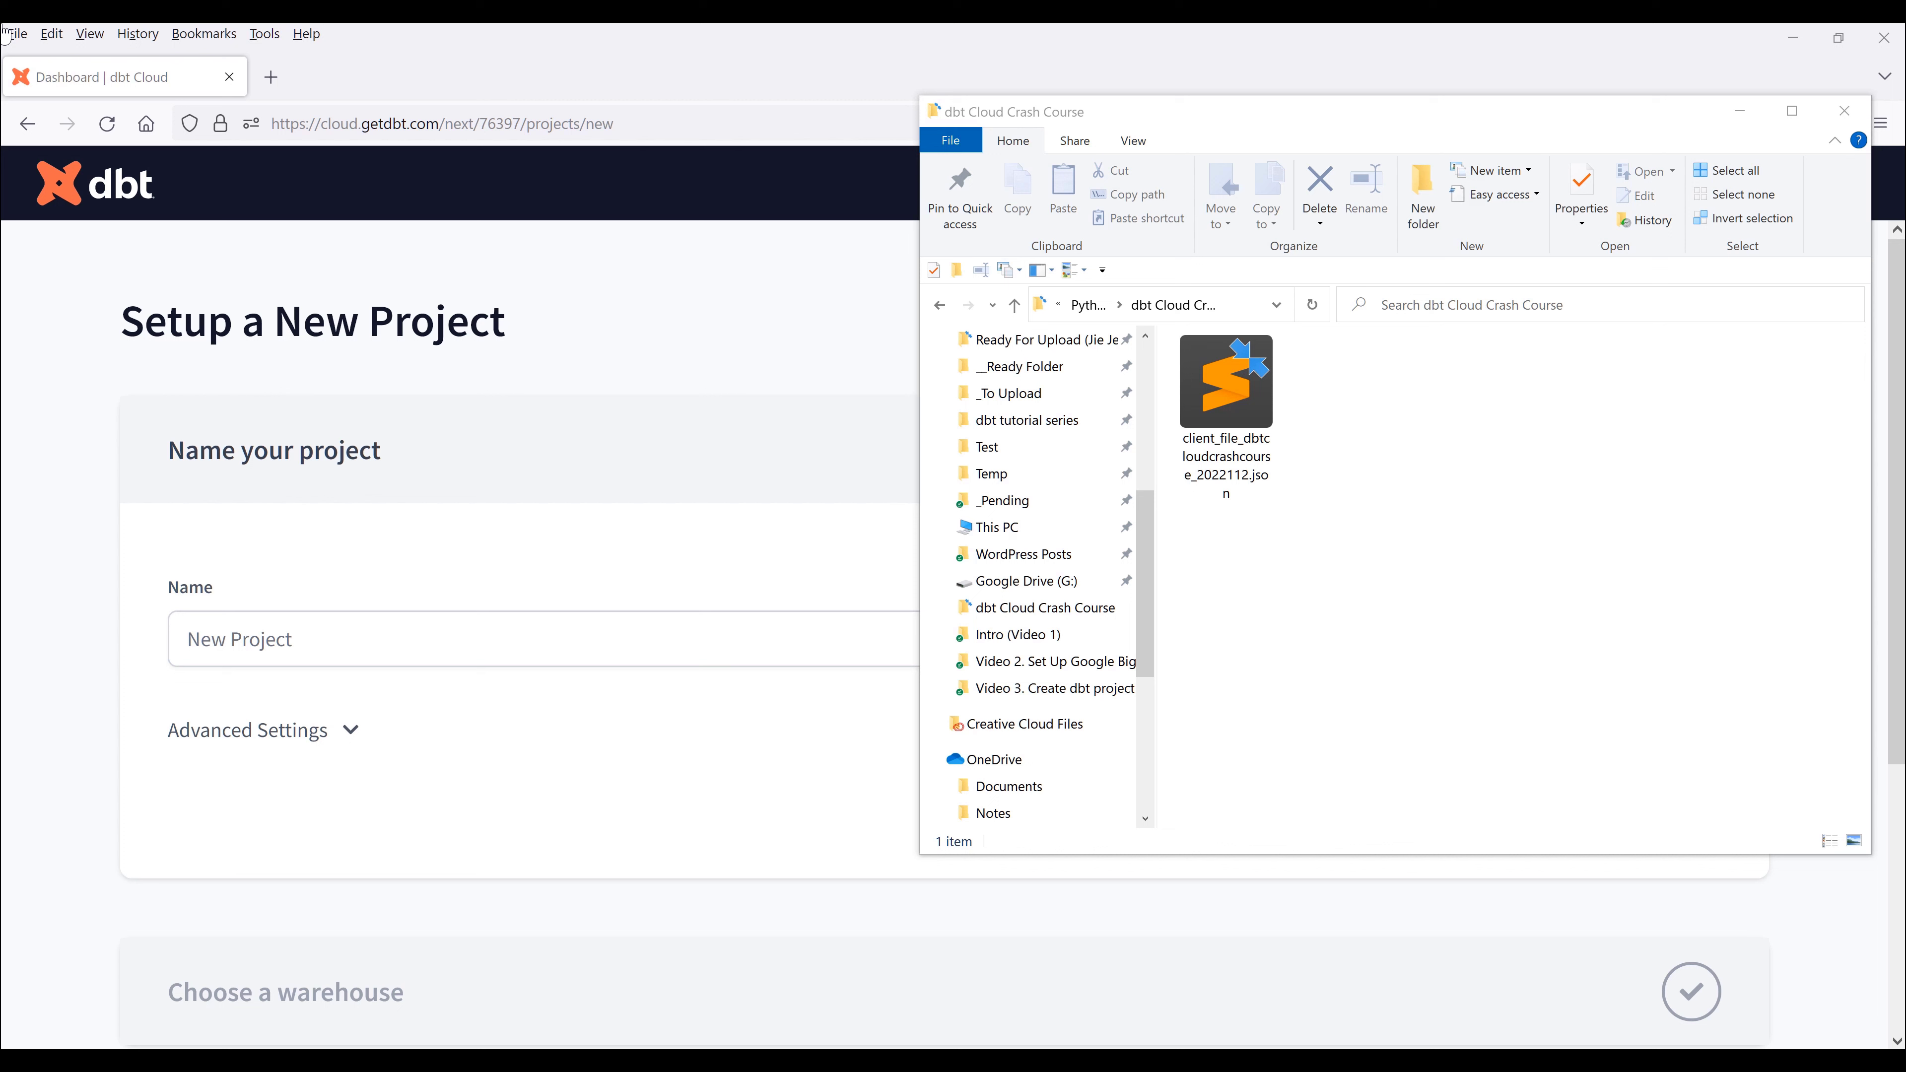
Open the dbt Cloud site at cloud.getdbt.com in the browser
left_click(443, 124)
type("cloud.get")
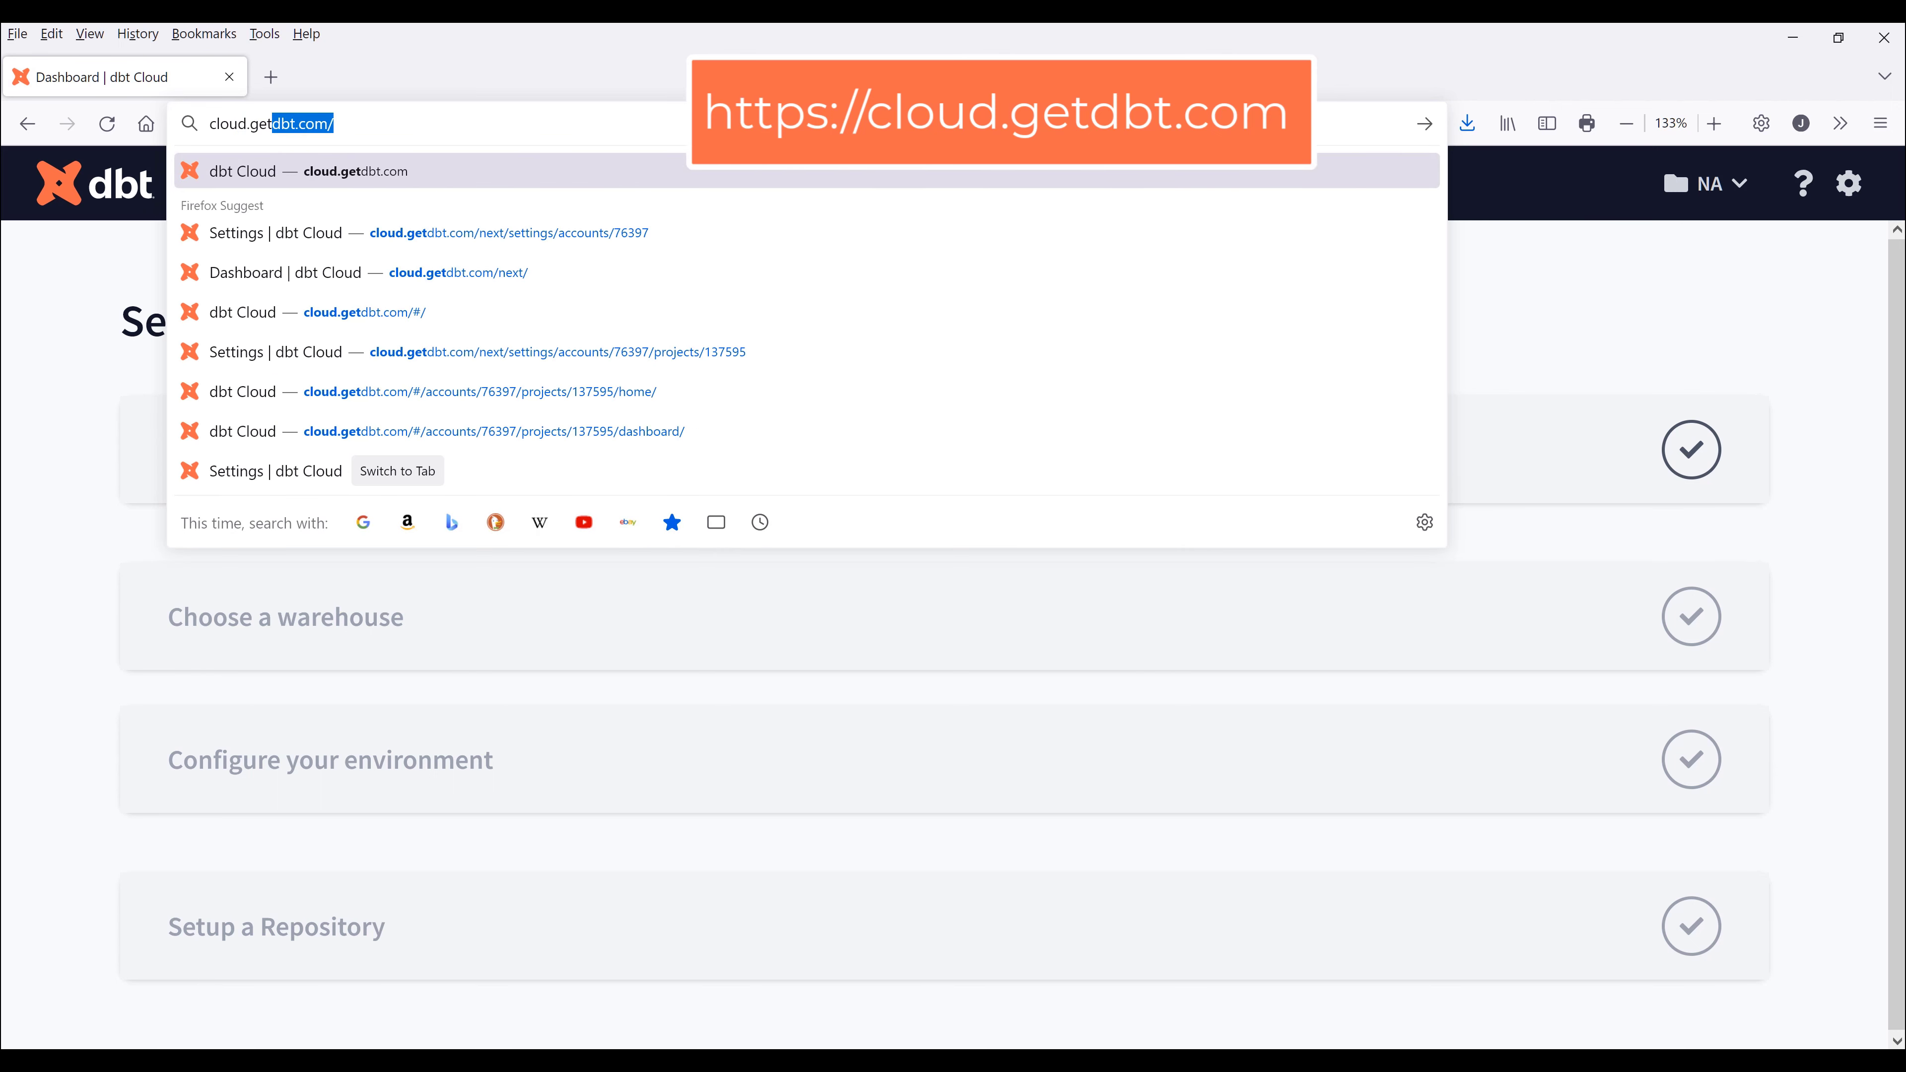
type("dbt.com")
key("Return")
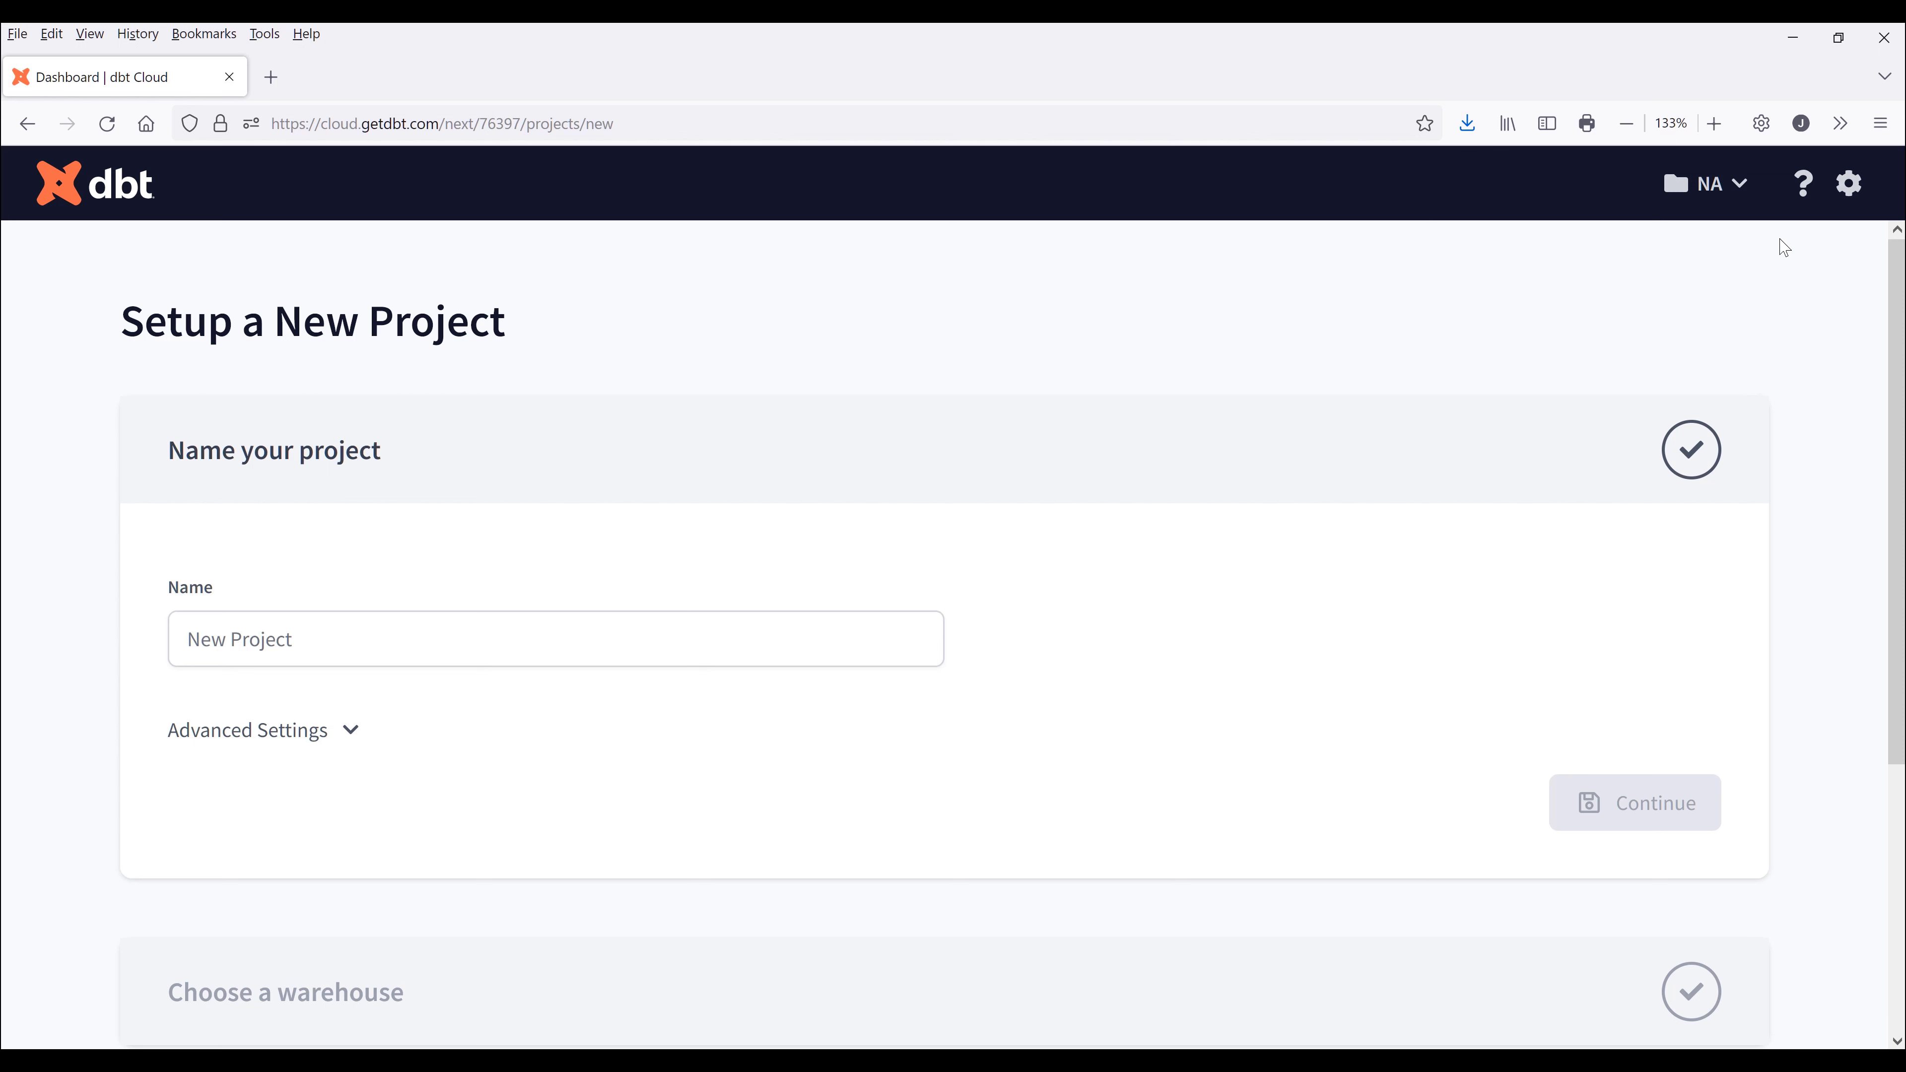
Go to the account settings and start setting up a new project from the projects list
left_click(710, 638)
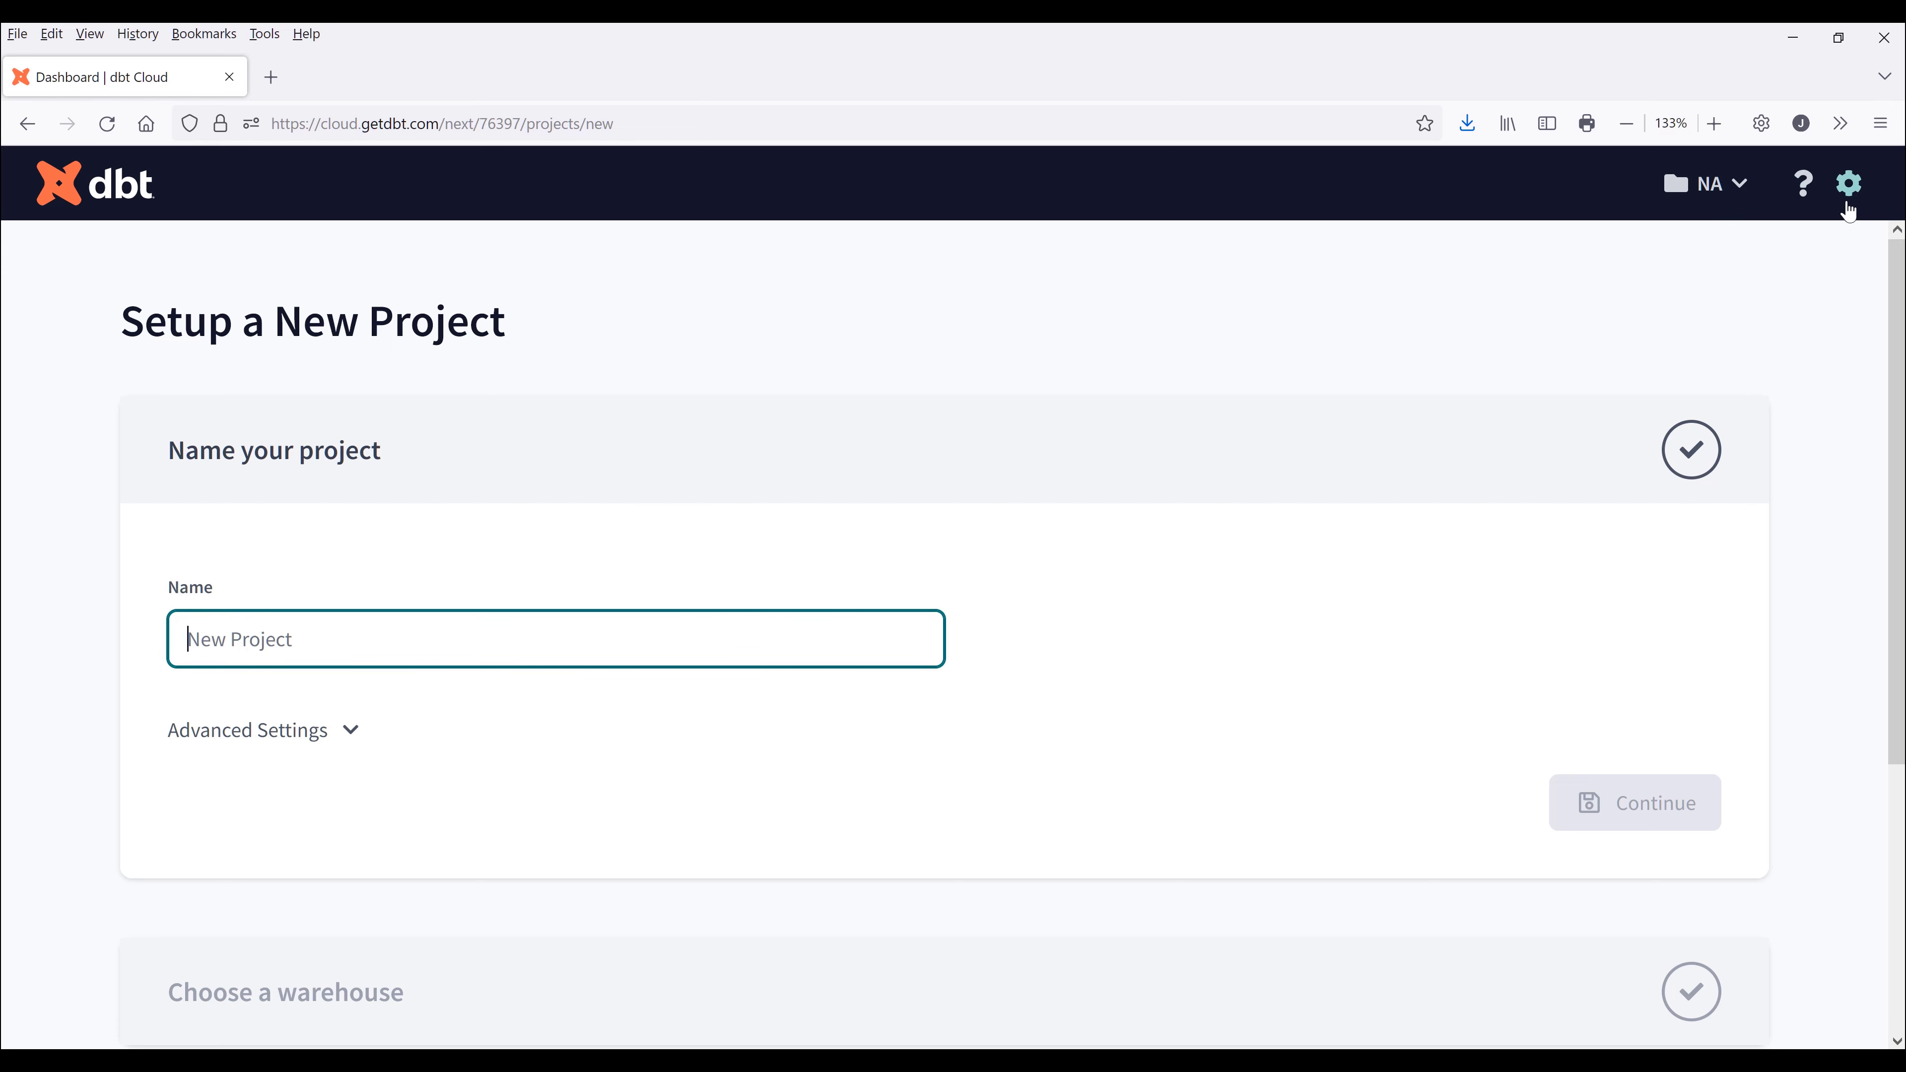
left_click(1852, 200)
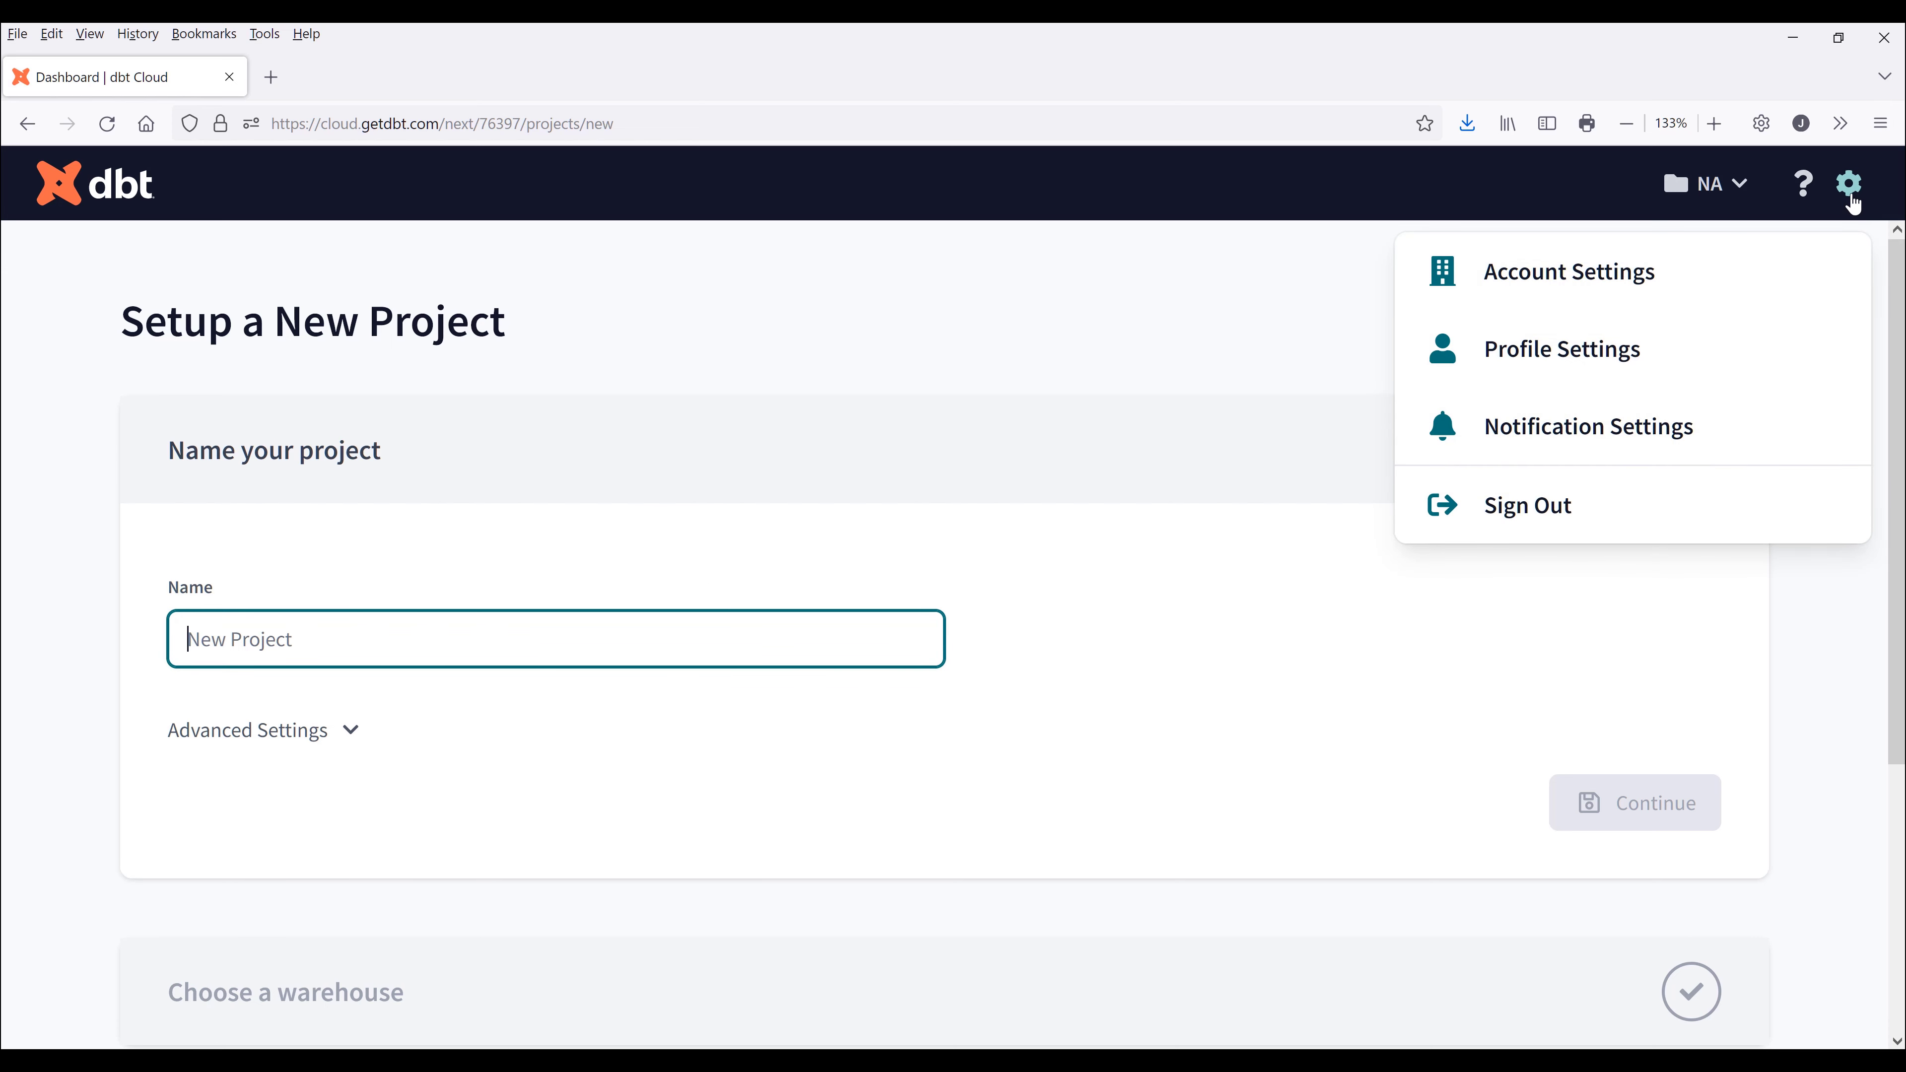
left_click(1598, 280)
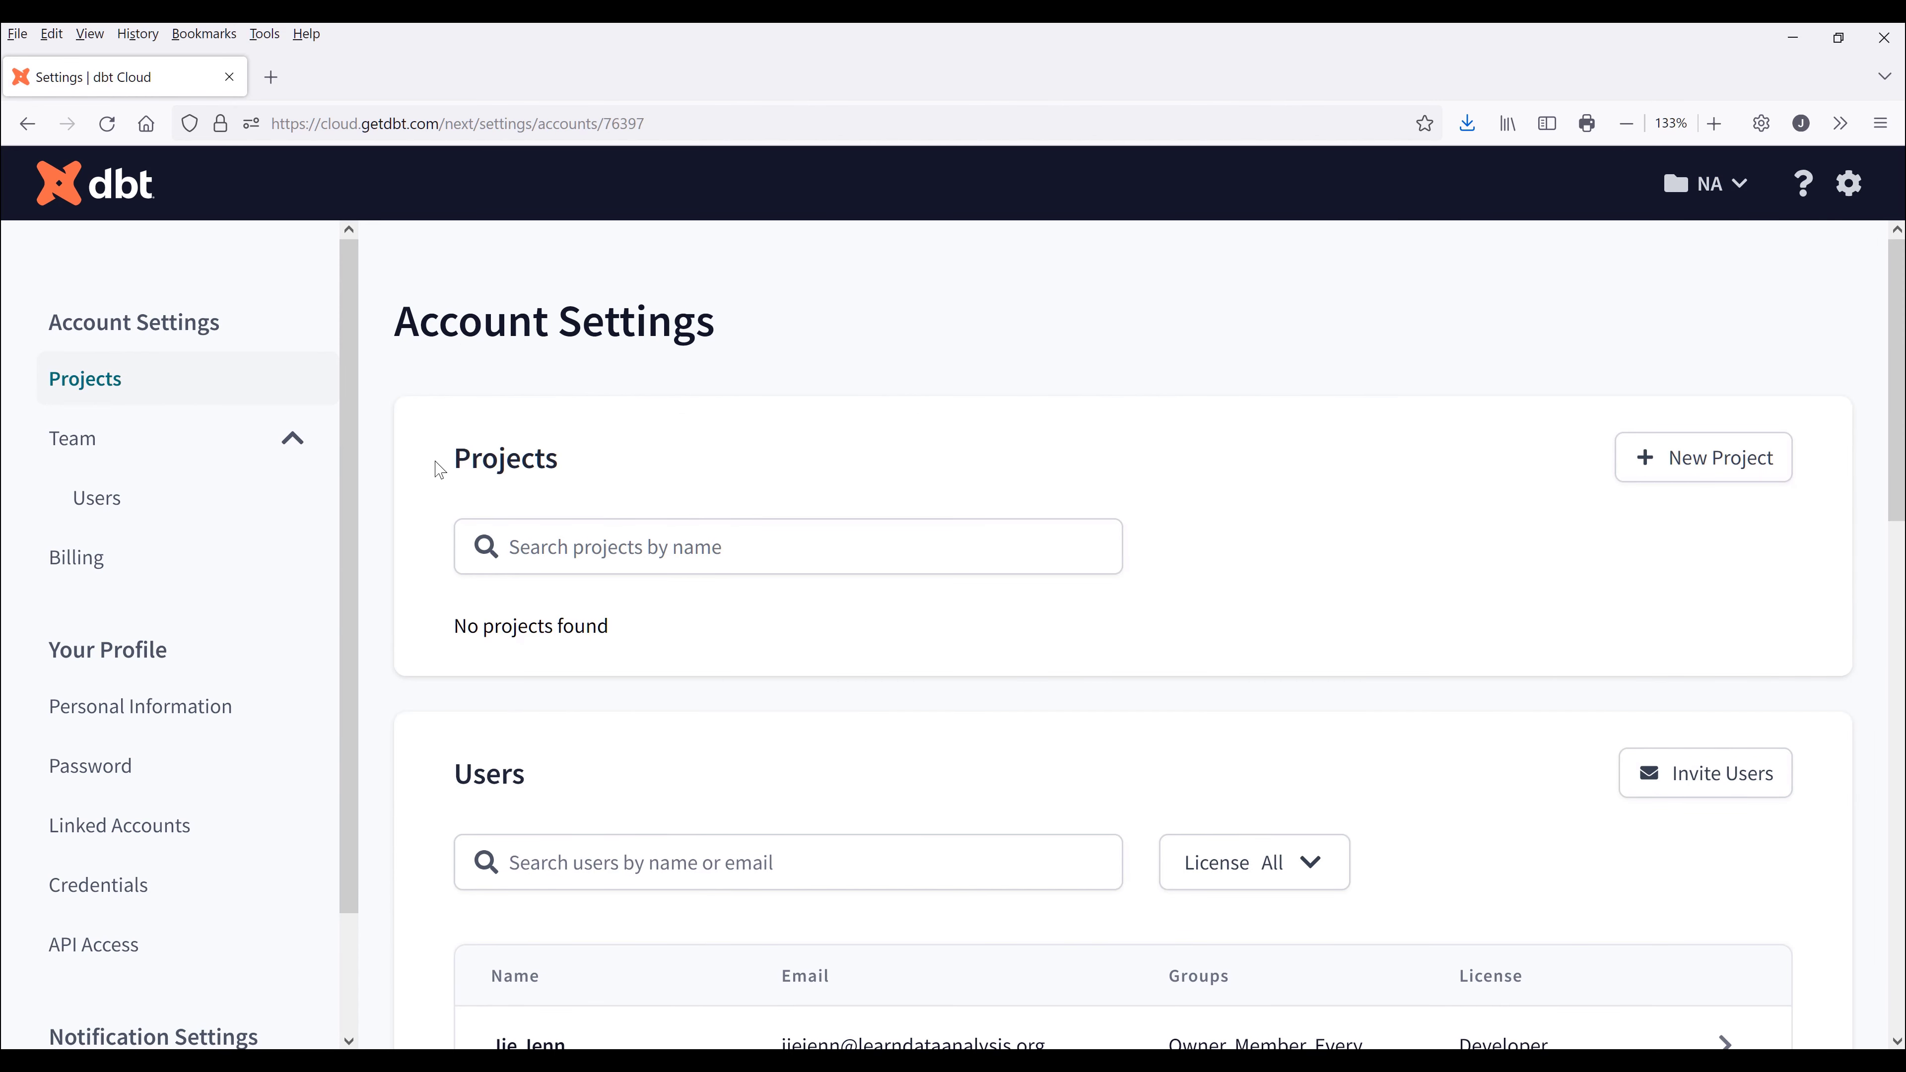
left_click(1698, 458)
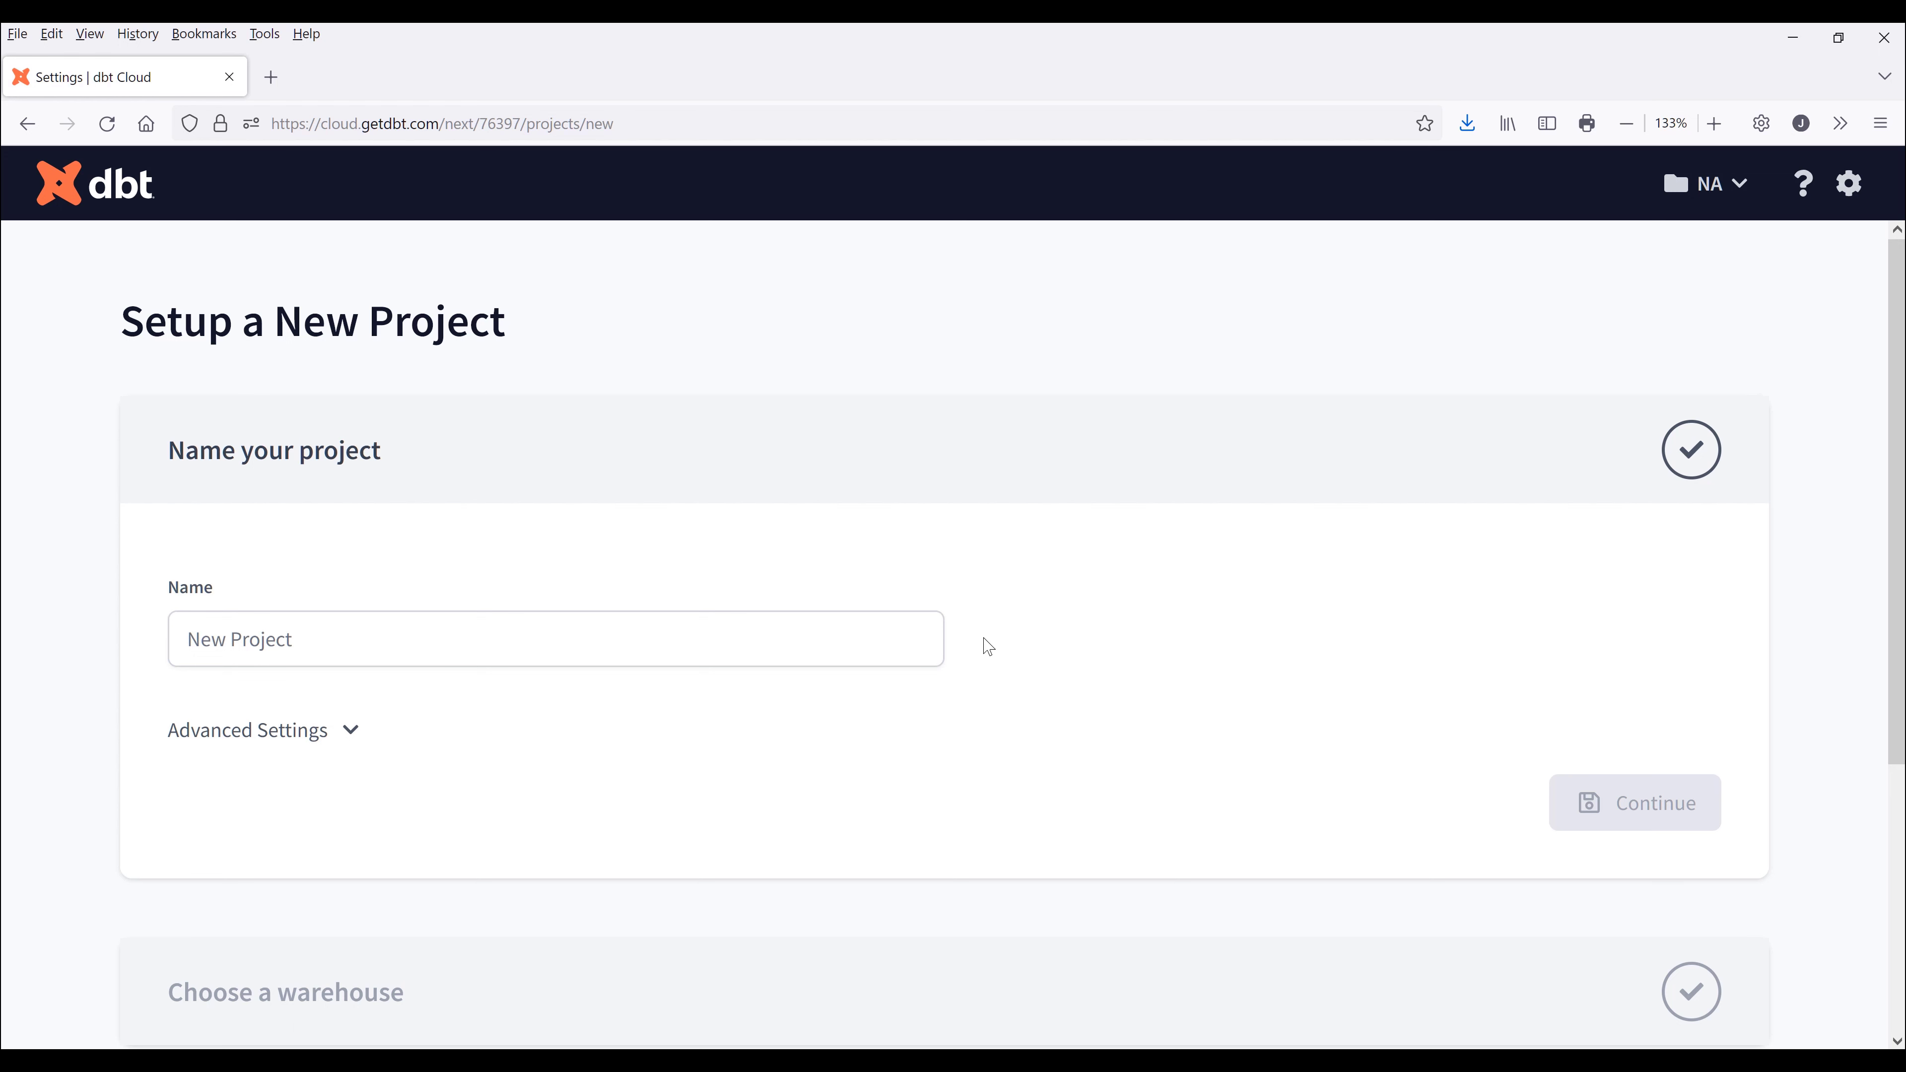
Name the project "dbt cloud crash course demo", leave the project subdirectory blank and continue to the warehouse choice
left_click(814, 635)
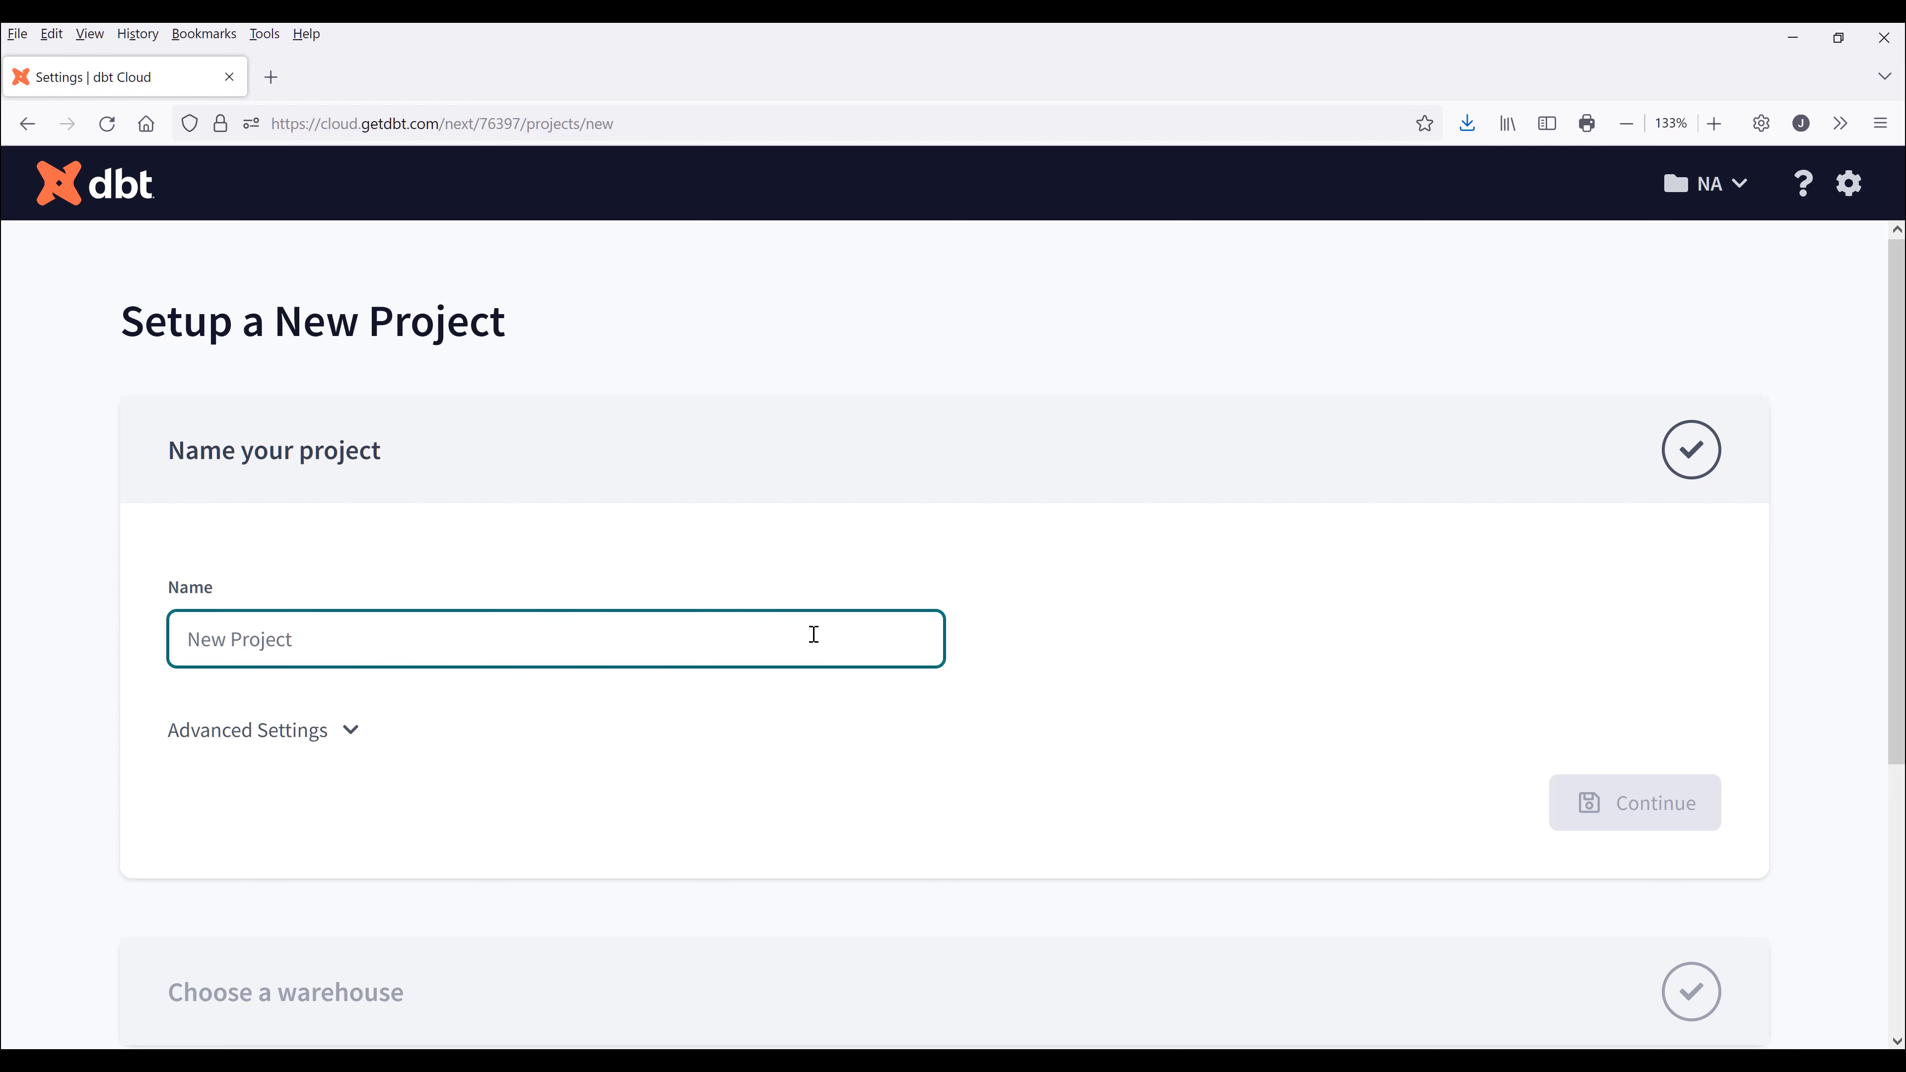
type("dbt ")
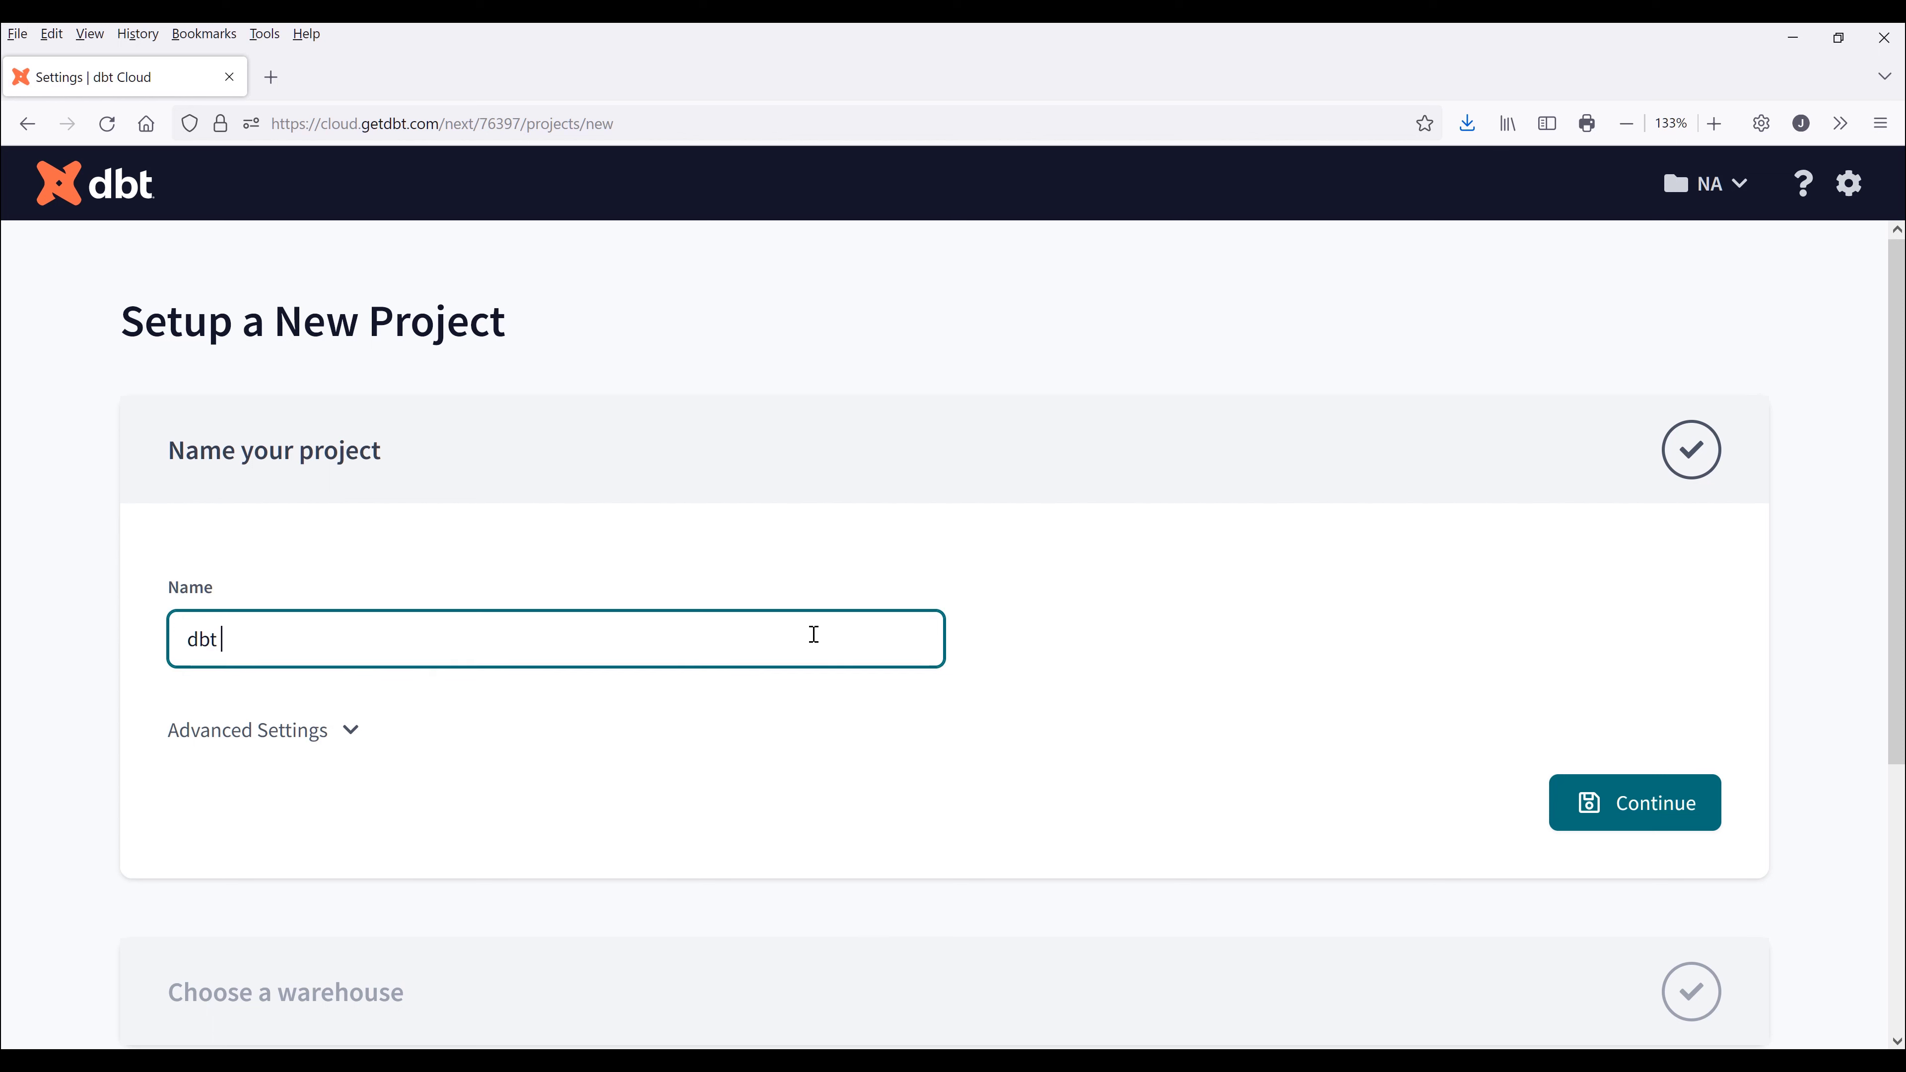
type("cloud crash course demo")
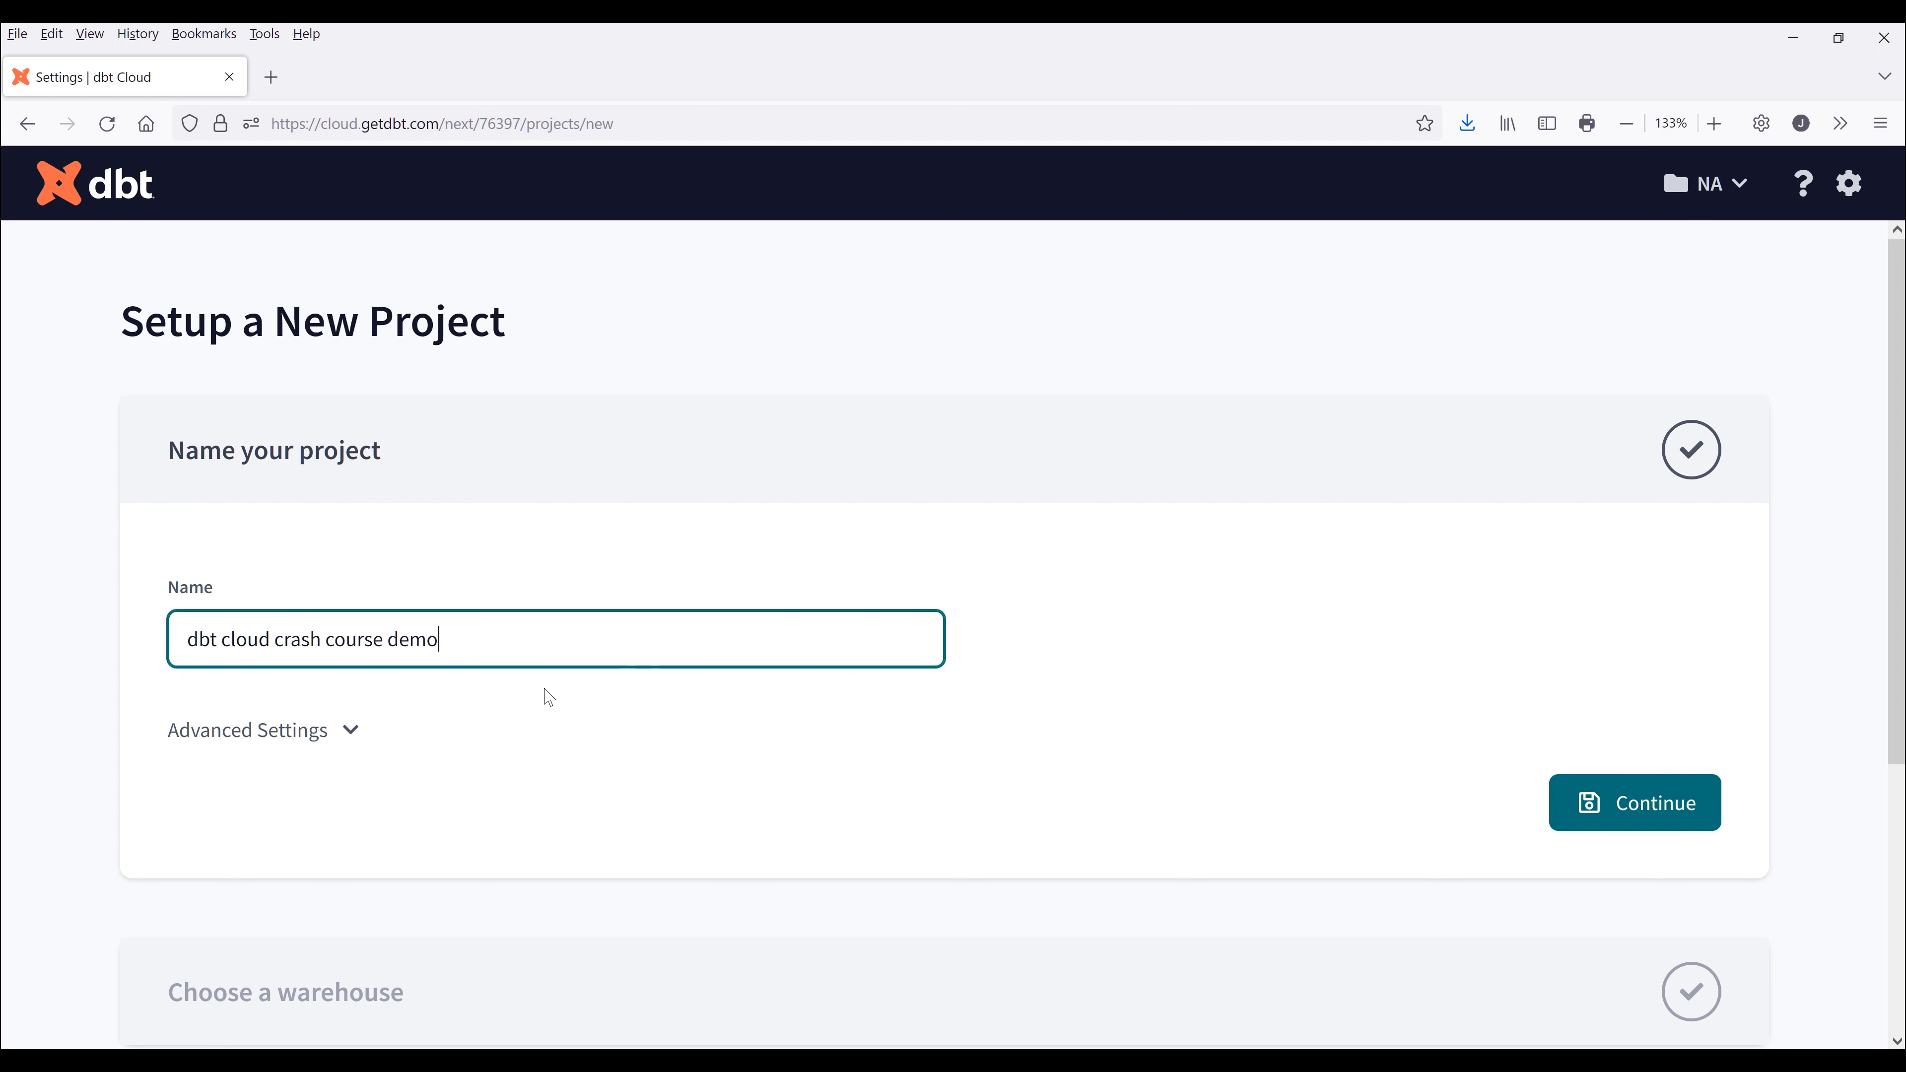
left_click(351, 733)
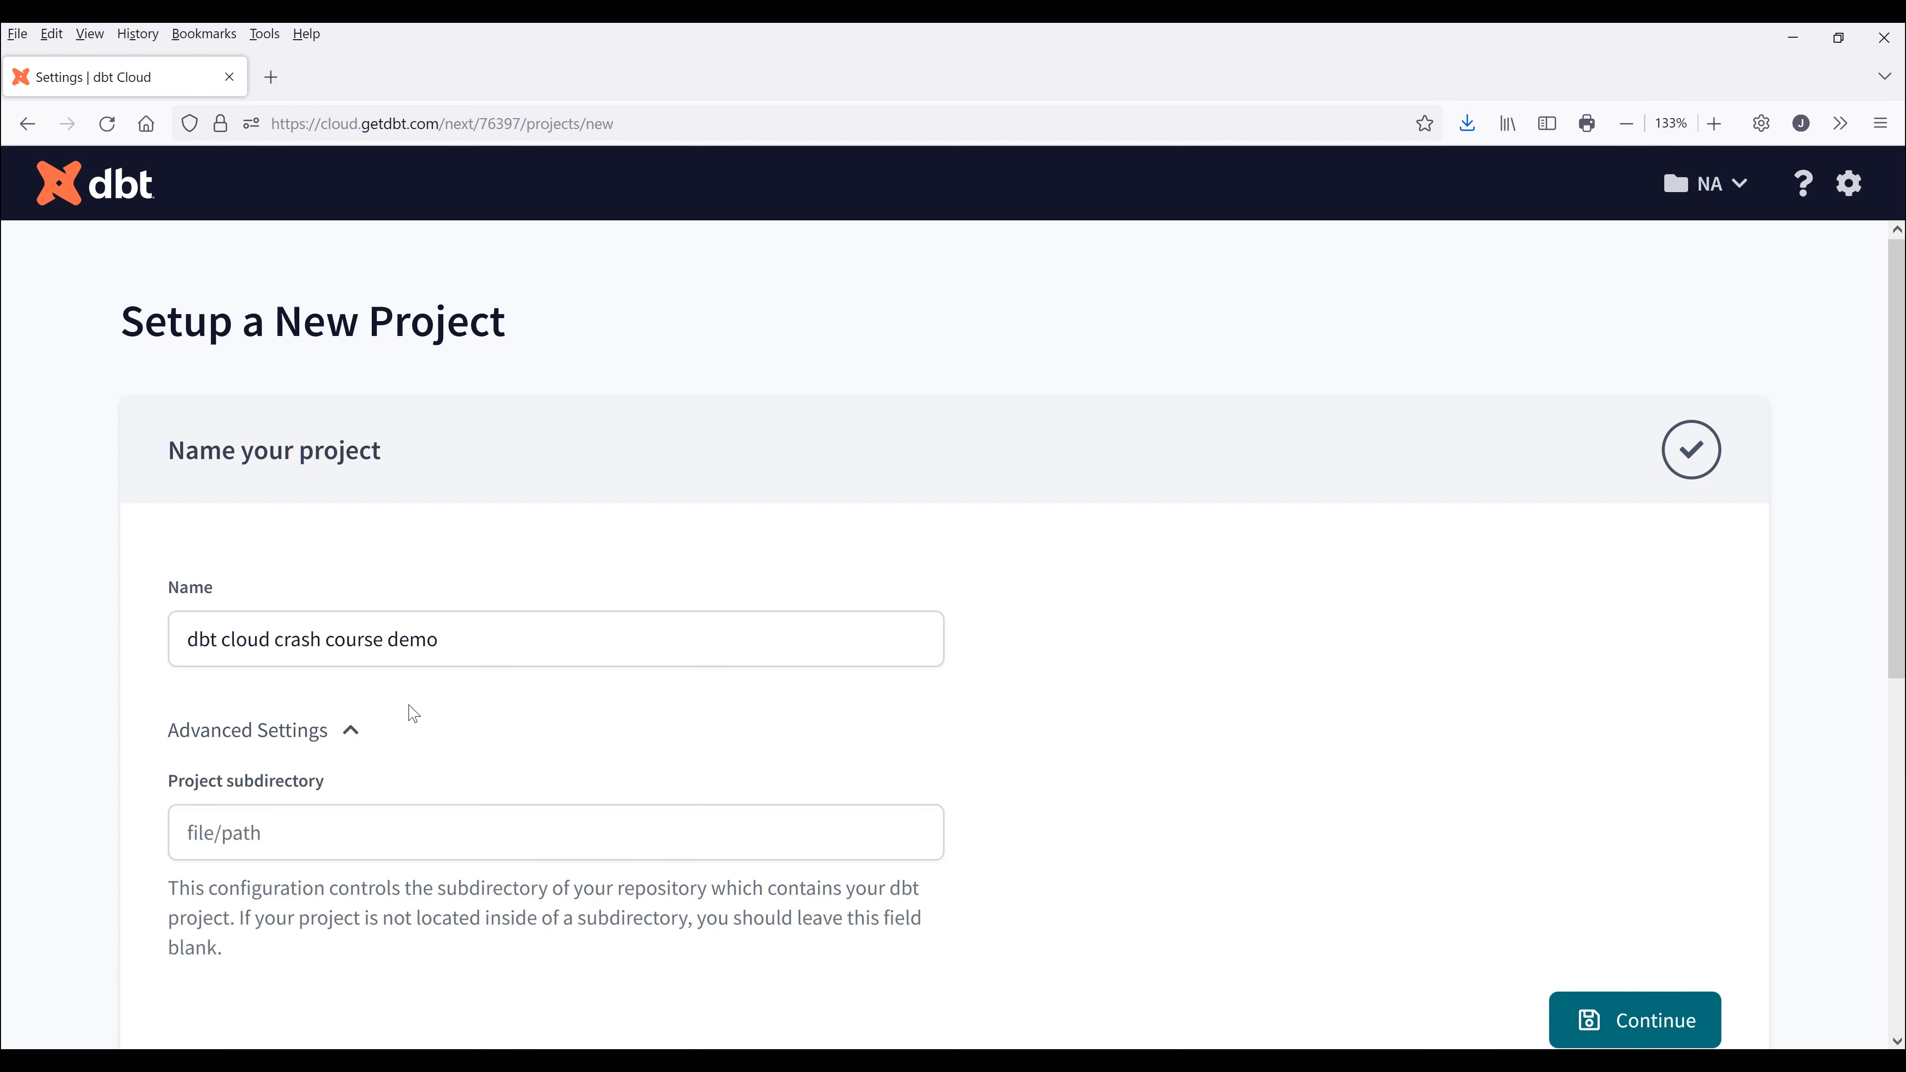
scroll(278, 668, "down", 2)
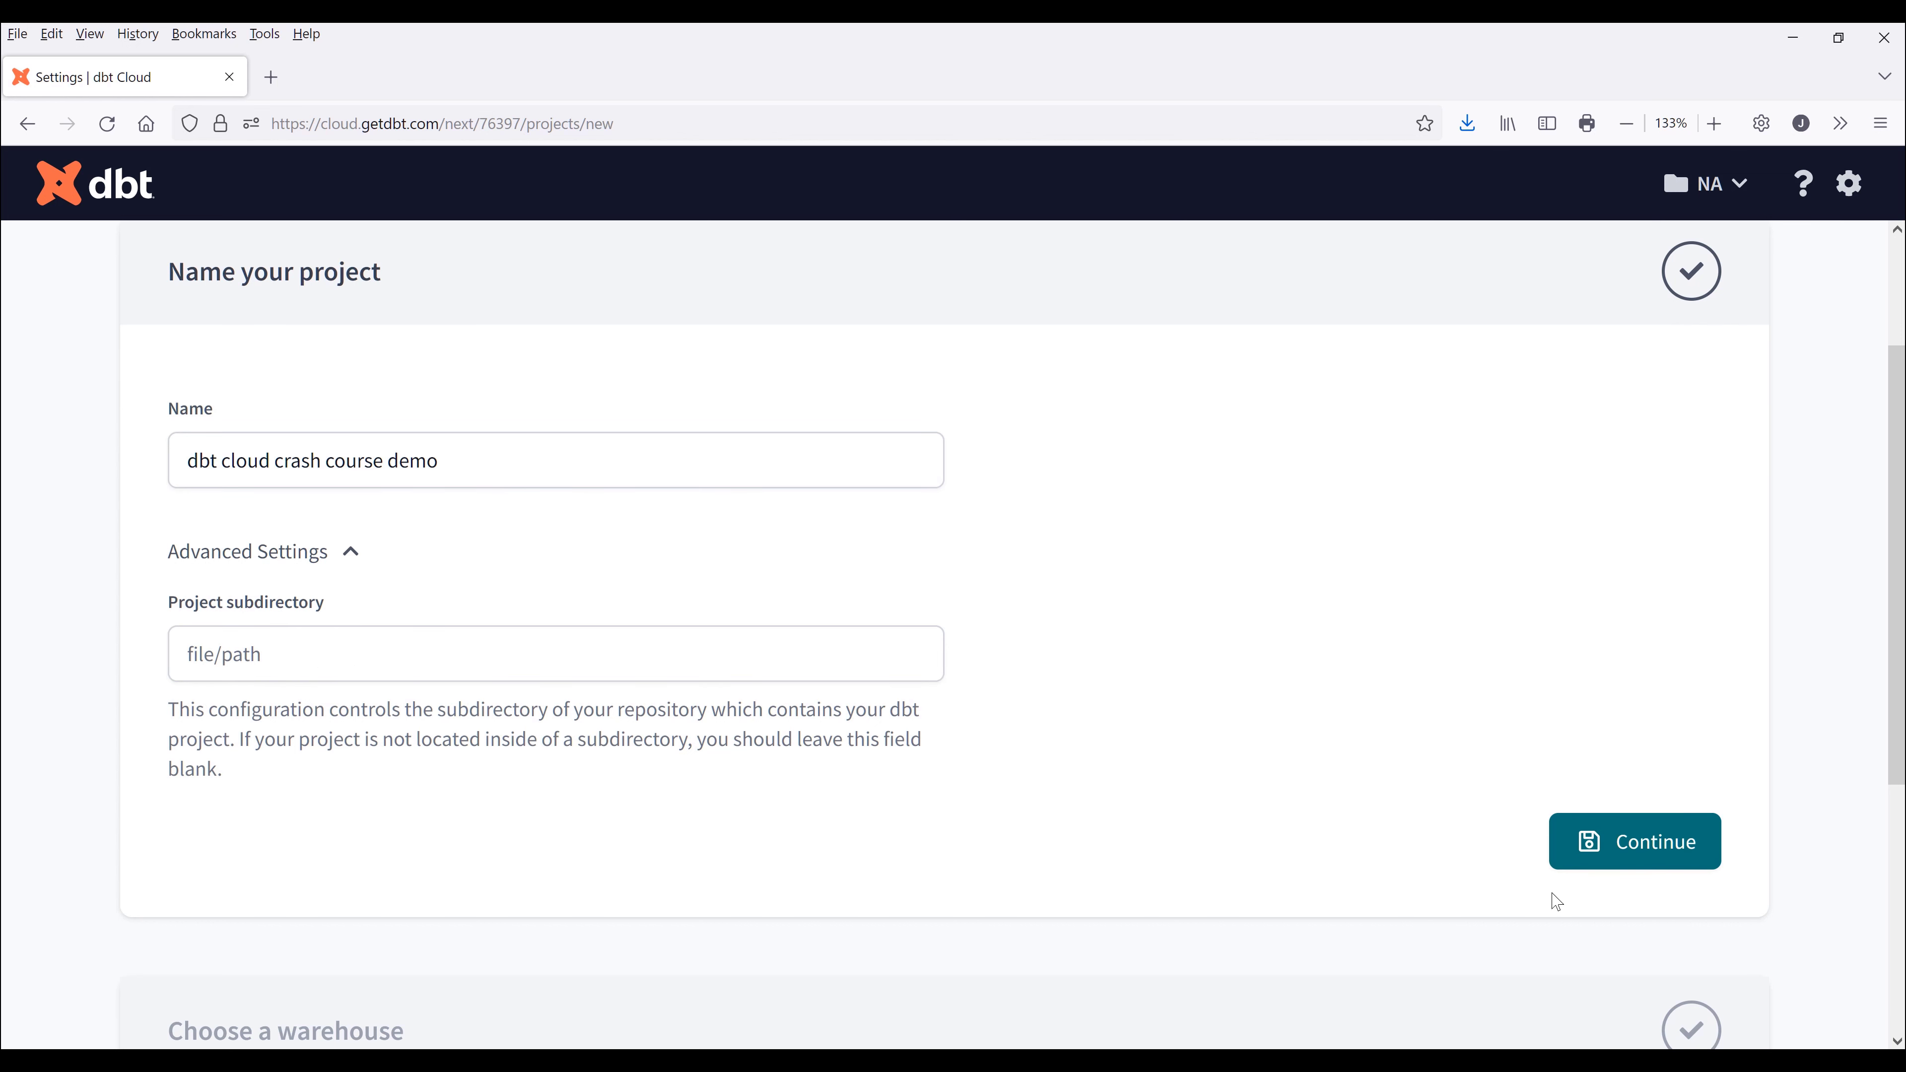
left_click(1589, 846)
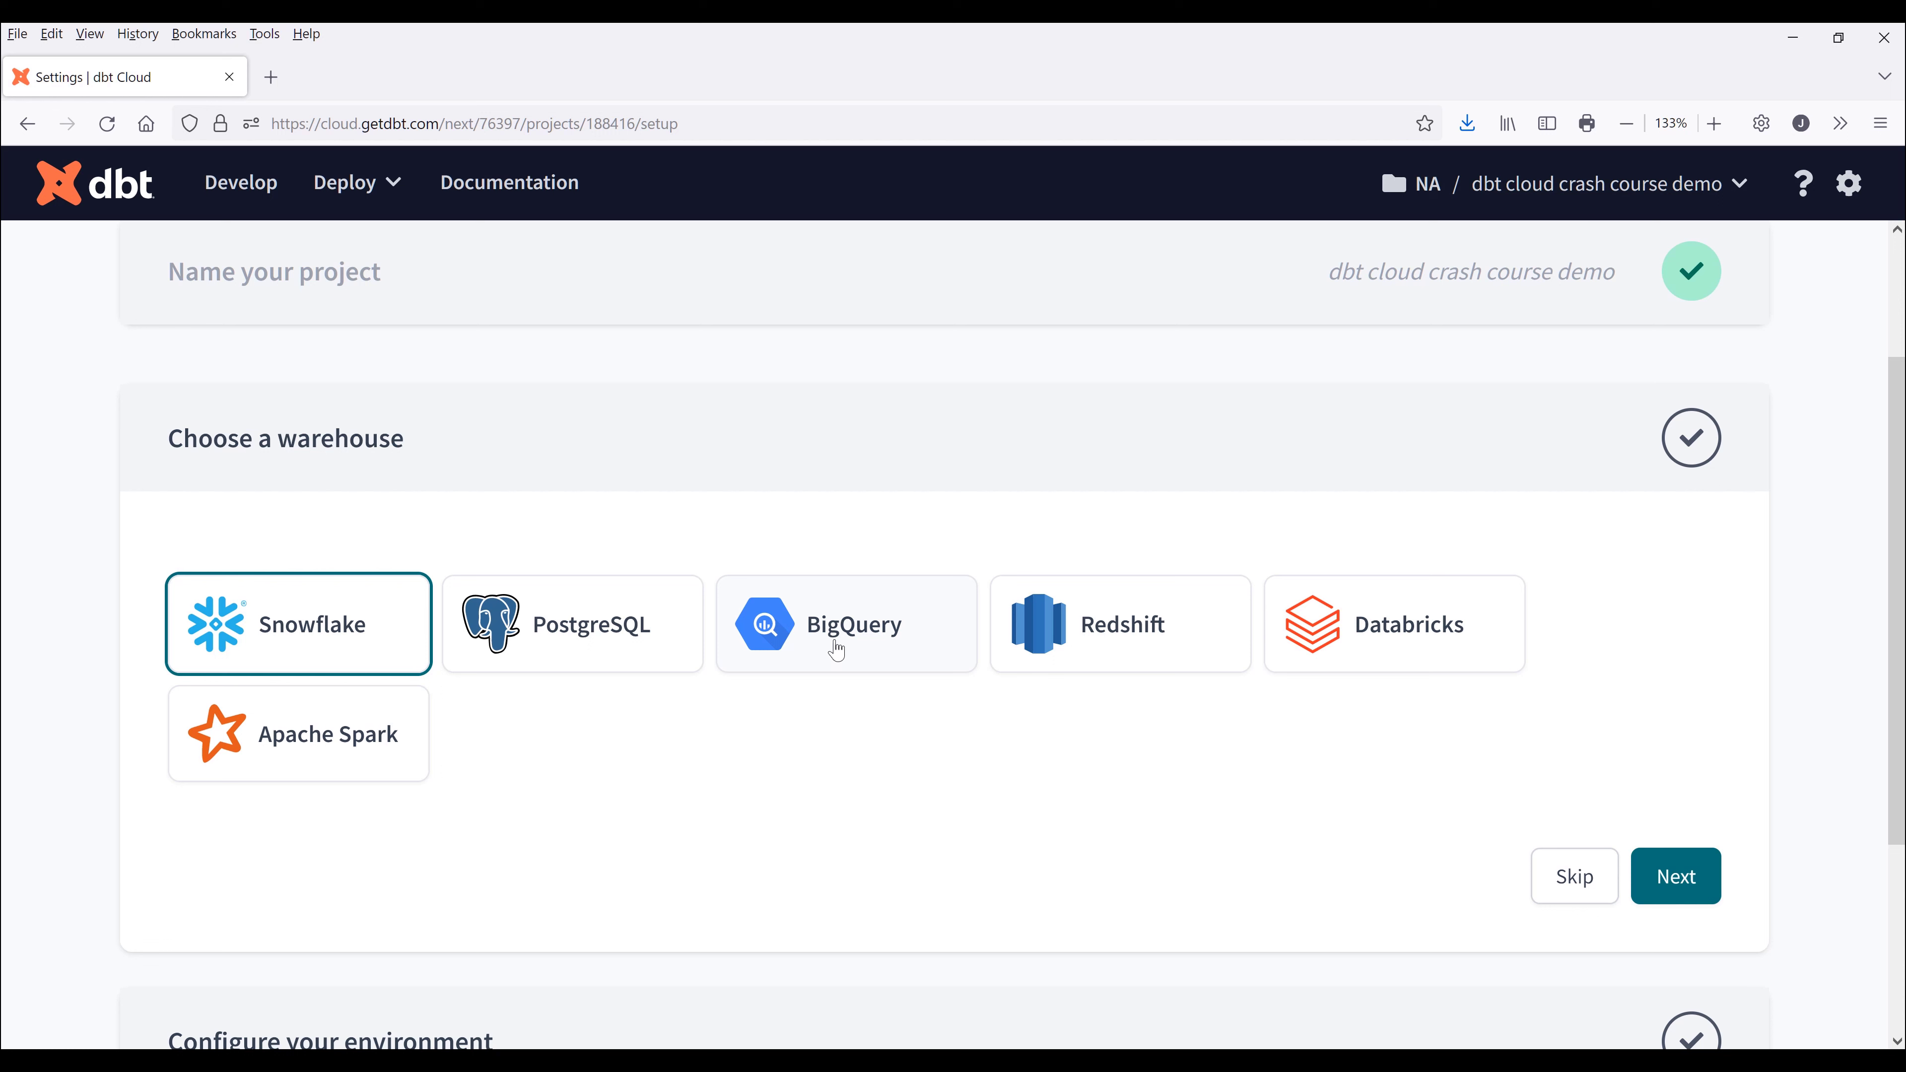
Choose BigQuery as the project's warehouse and name the connection "BigQuery Demo"
left_click(849, 630)
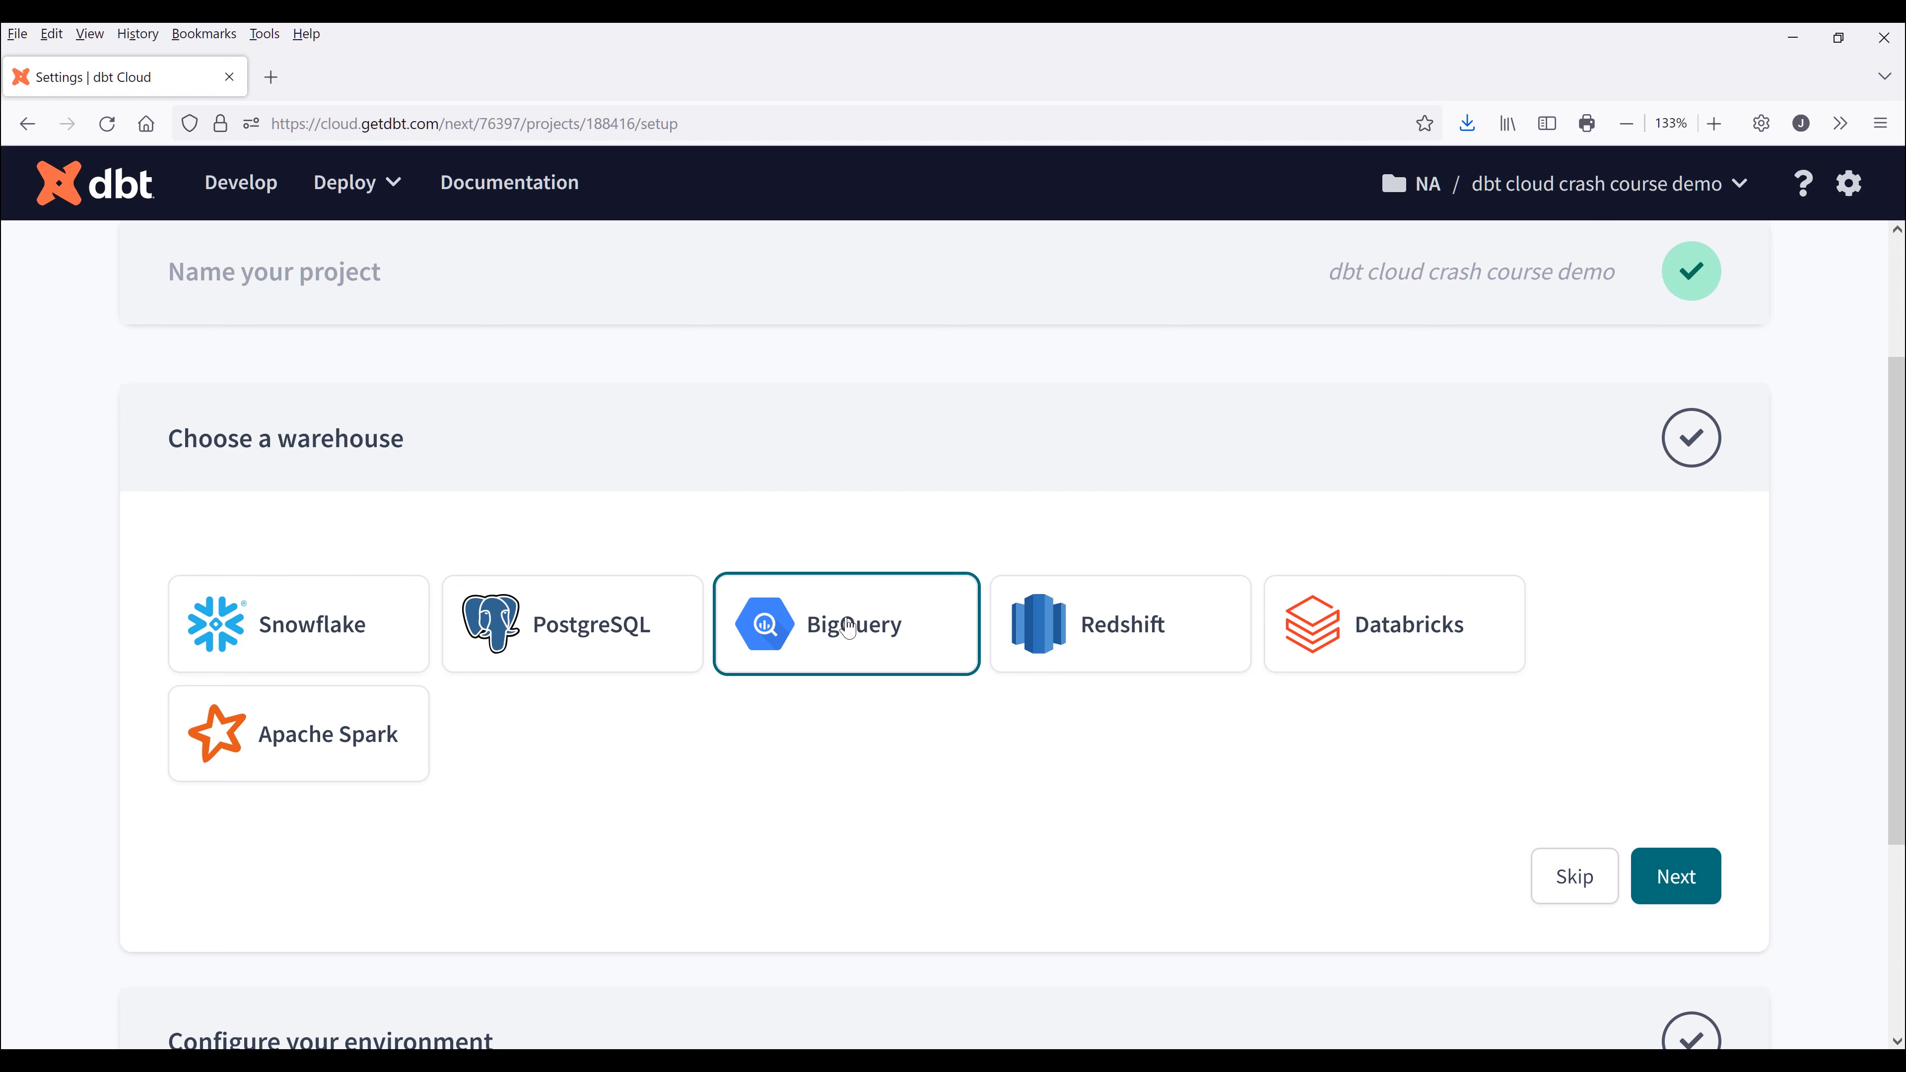
left_click(1668, 876)
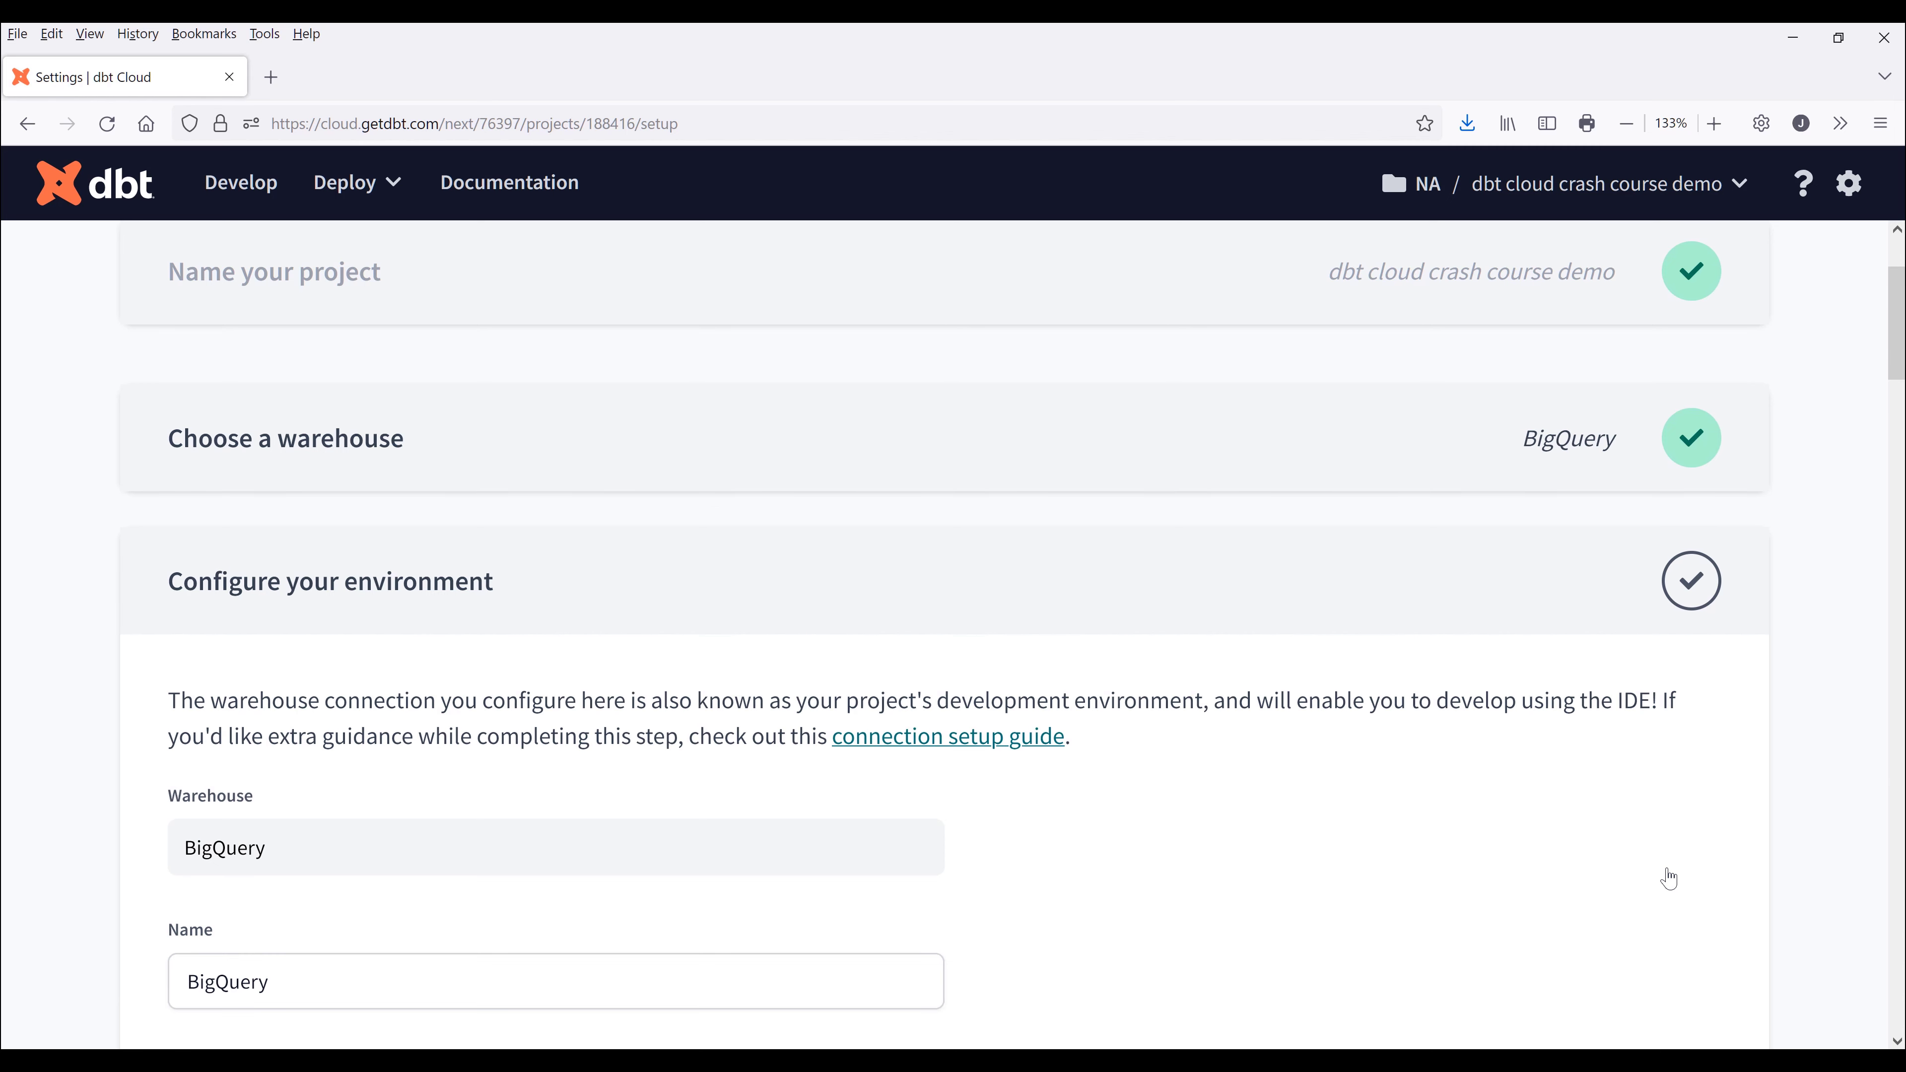
scroll(1285, 583, "down", 4)
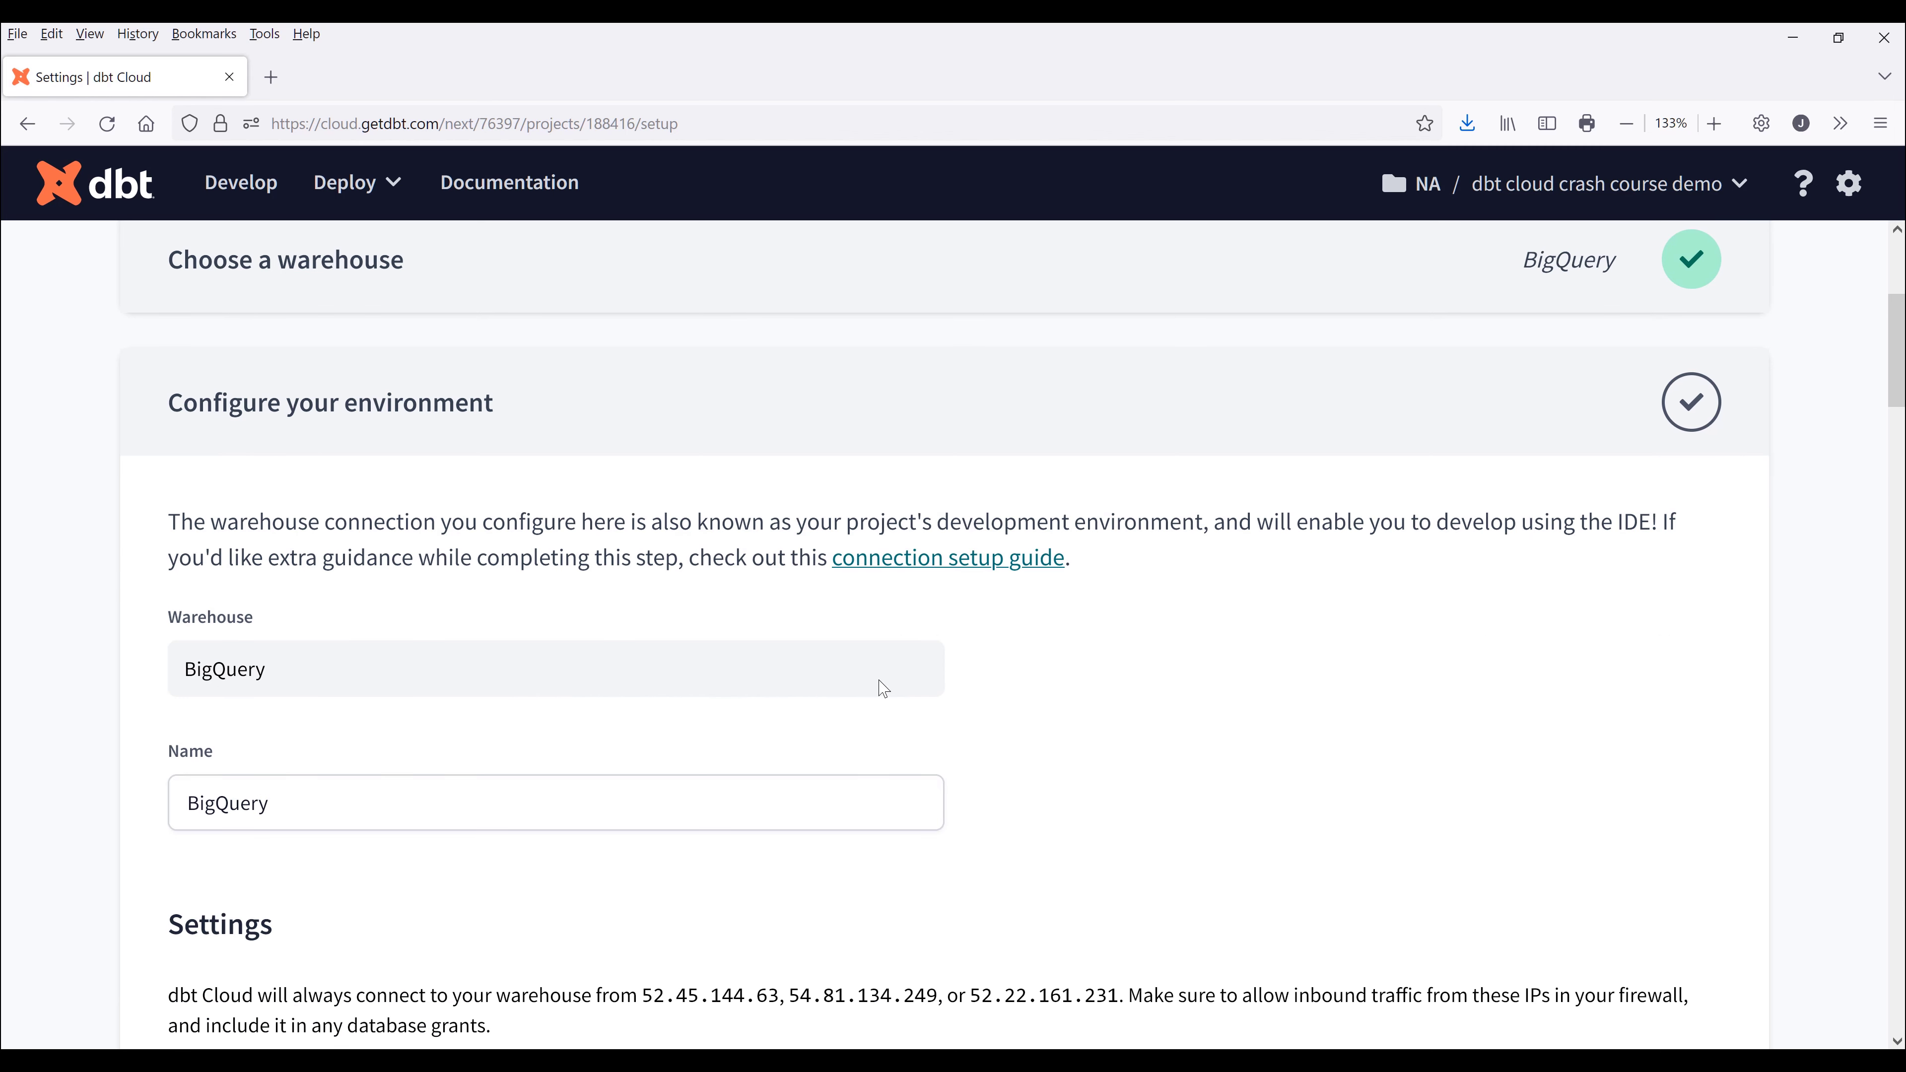
left_click(613, 648)
double_click(539, 647)
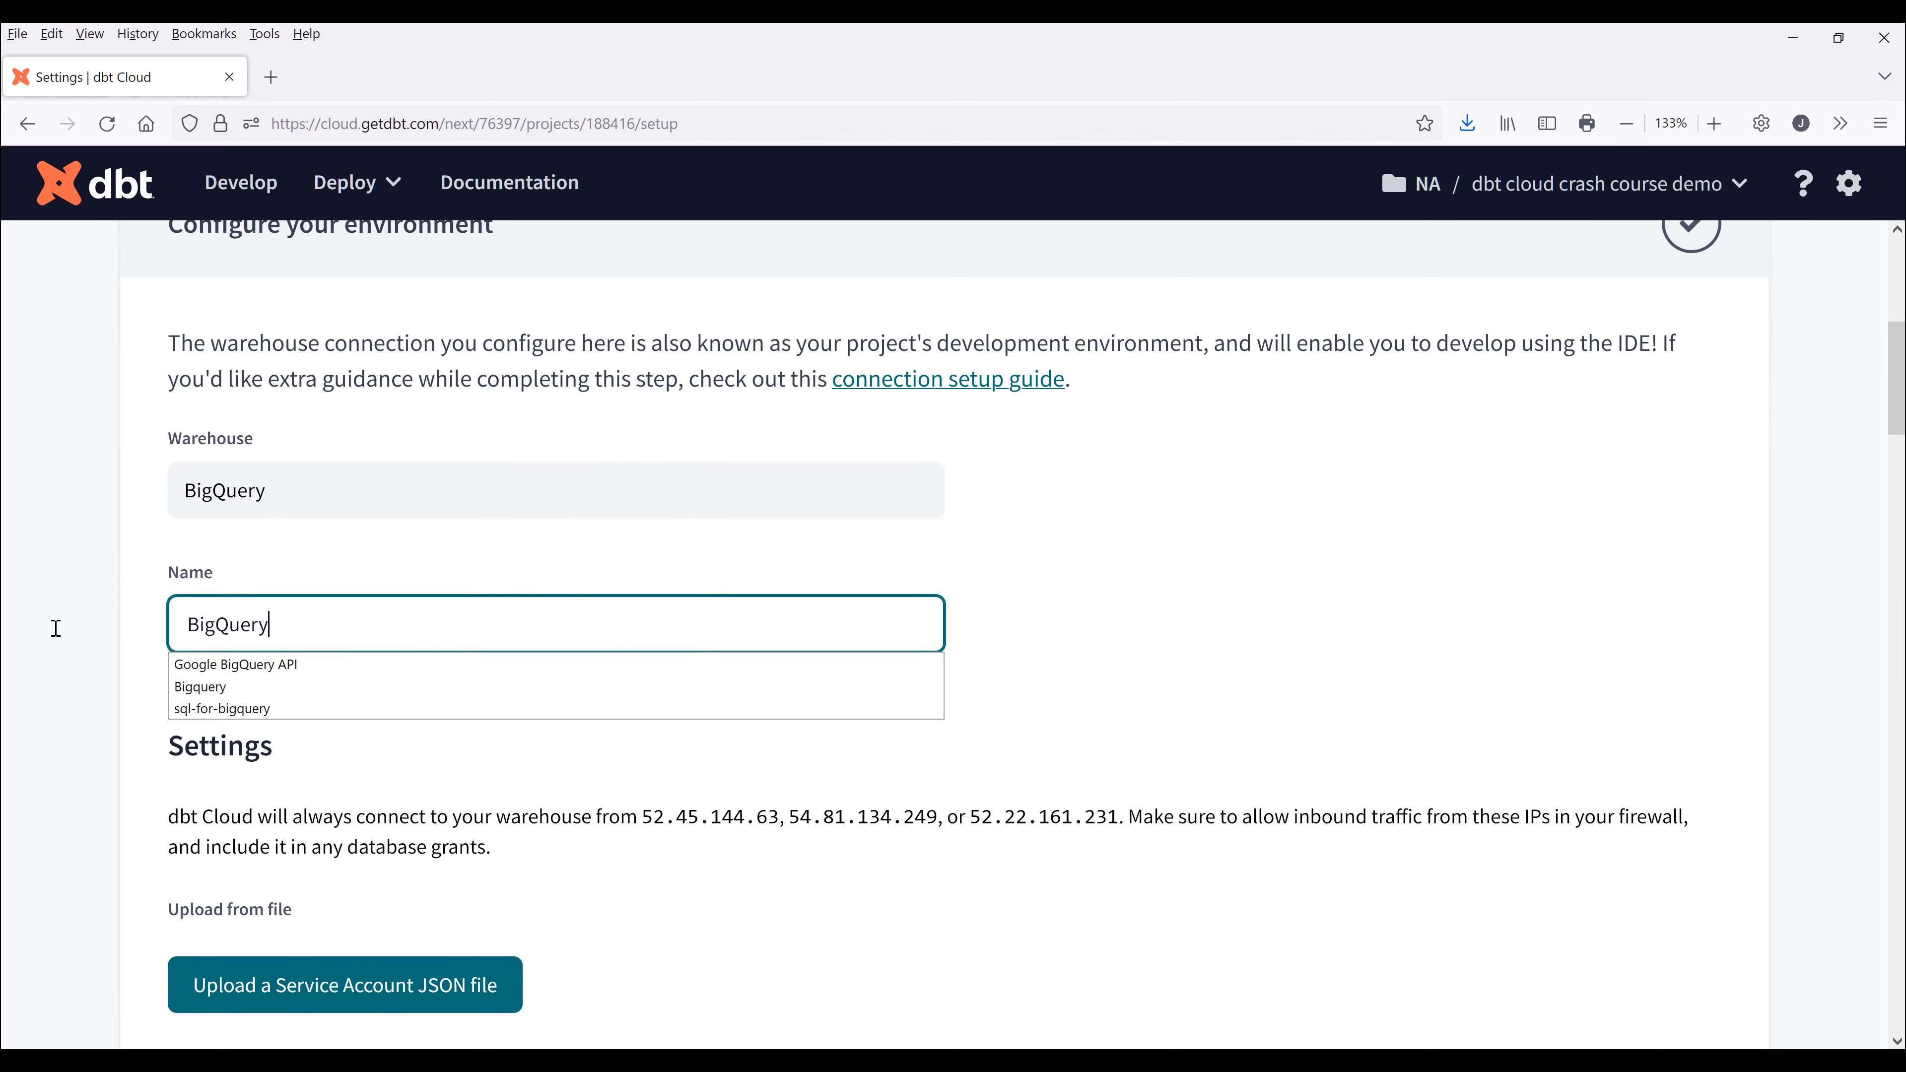
type("BigQuery Demo")
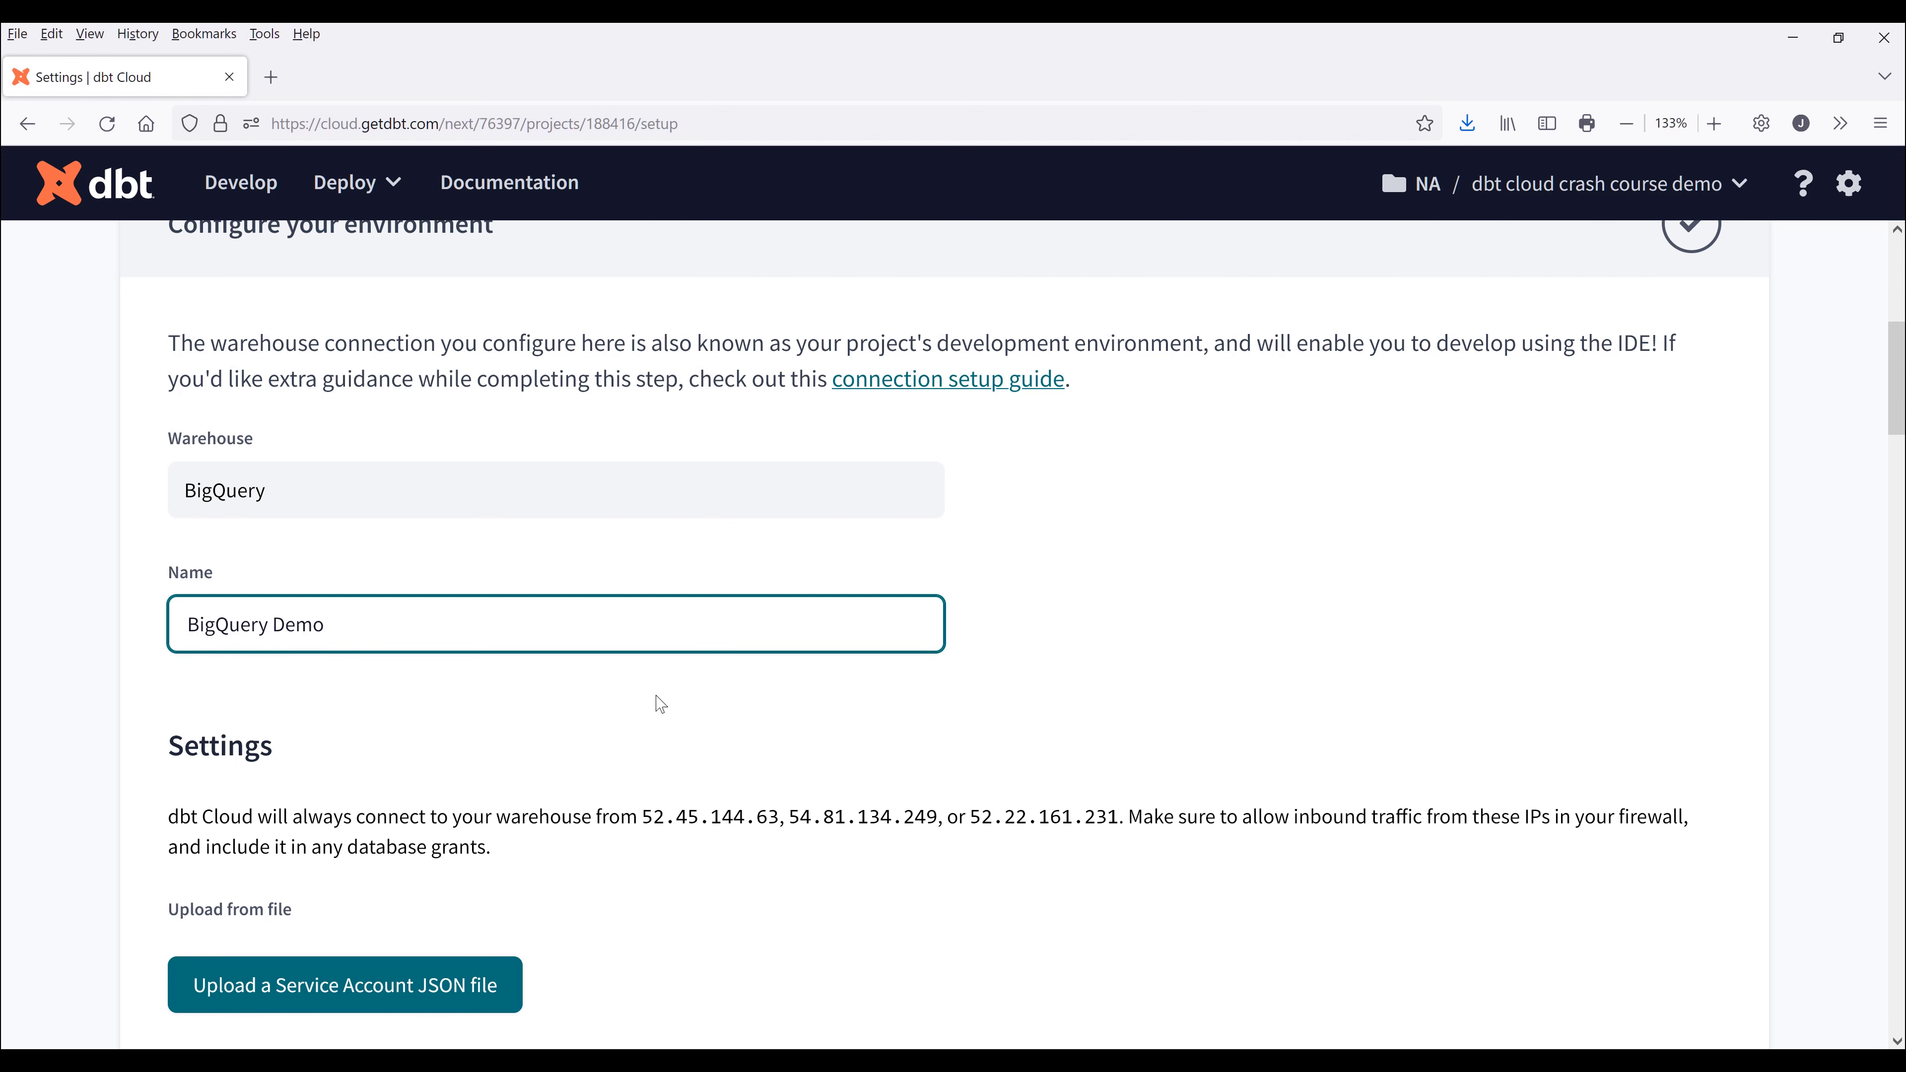
left_click(656, 725)
Upload the service account file client_file_dbtcloudcrashcourse_2022112.json to fill in the BigQuery connection settings
scroll(655, 726, "down", 2)
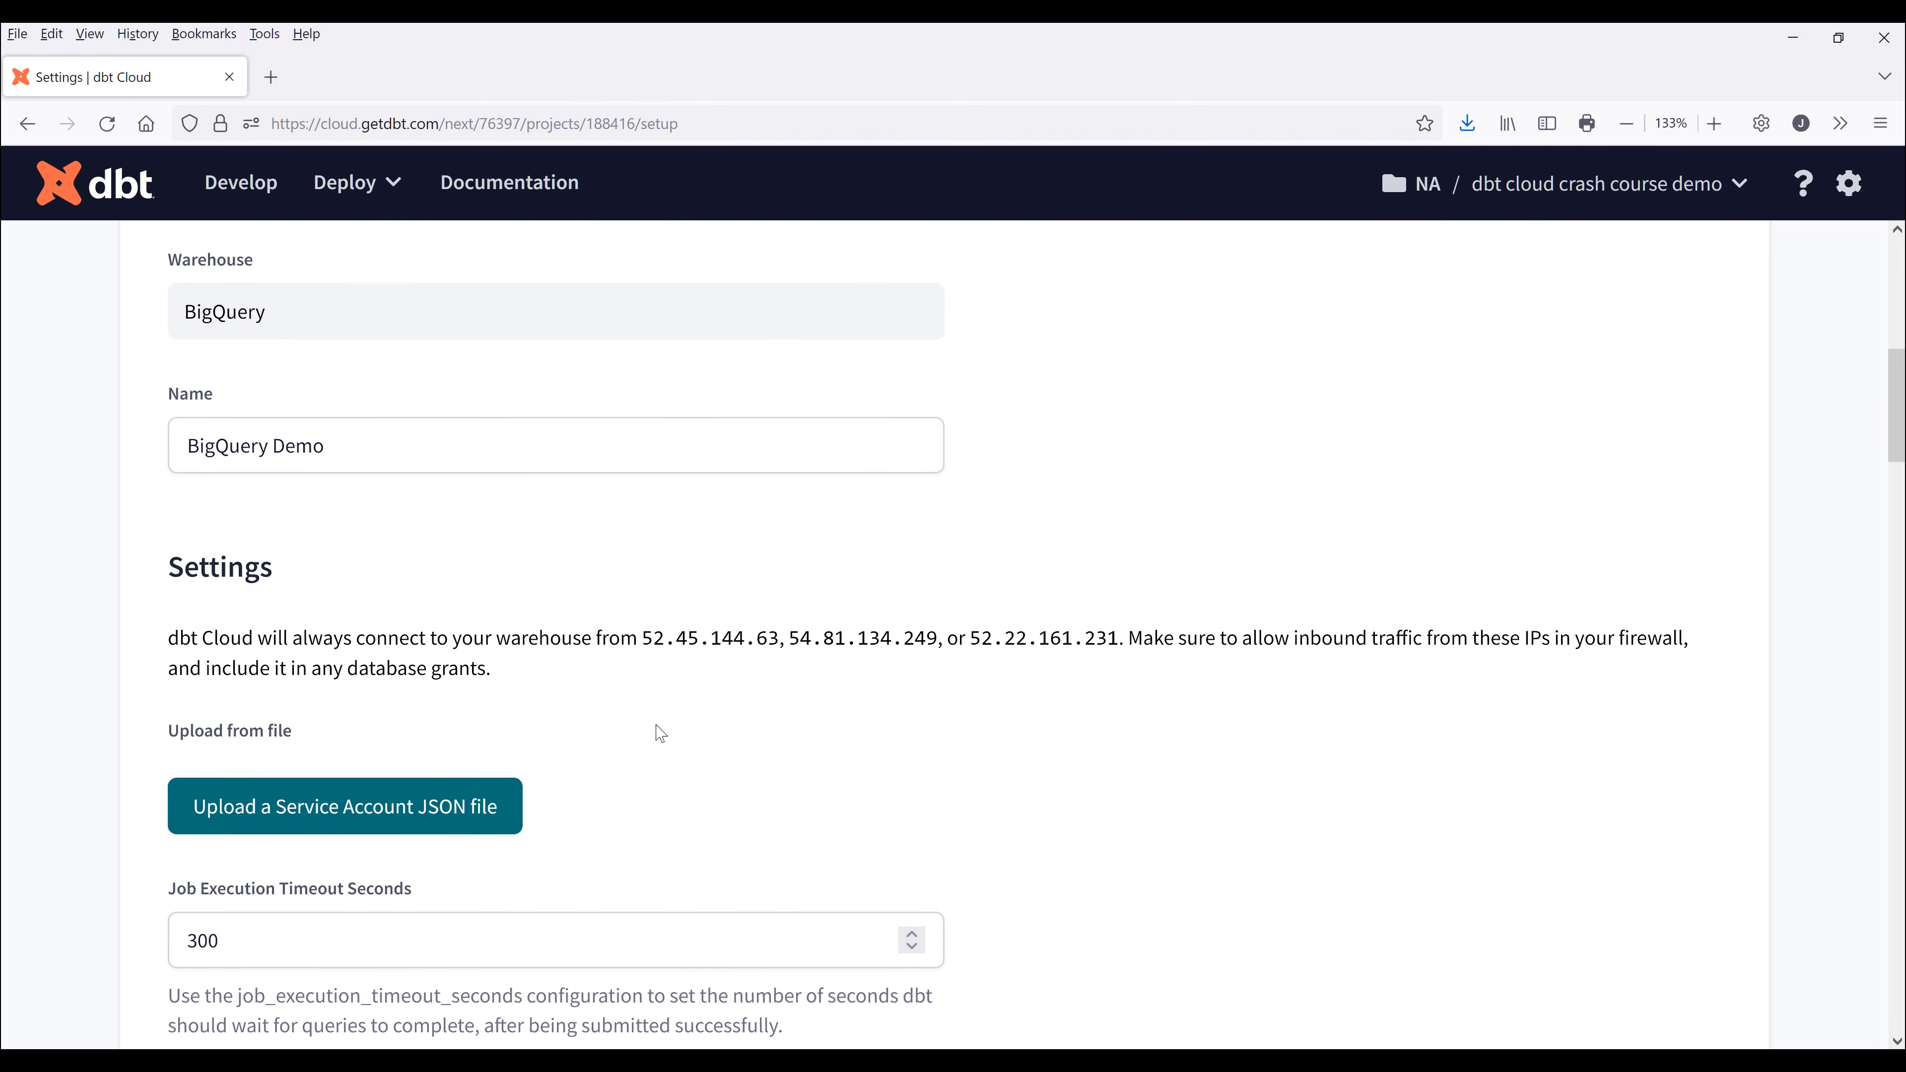
scroll(661, 734, "down", 4)
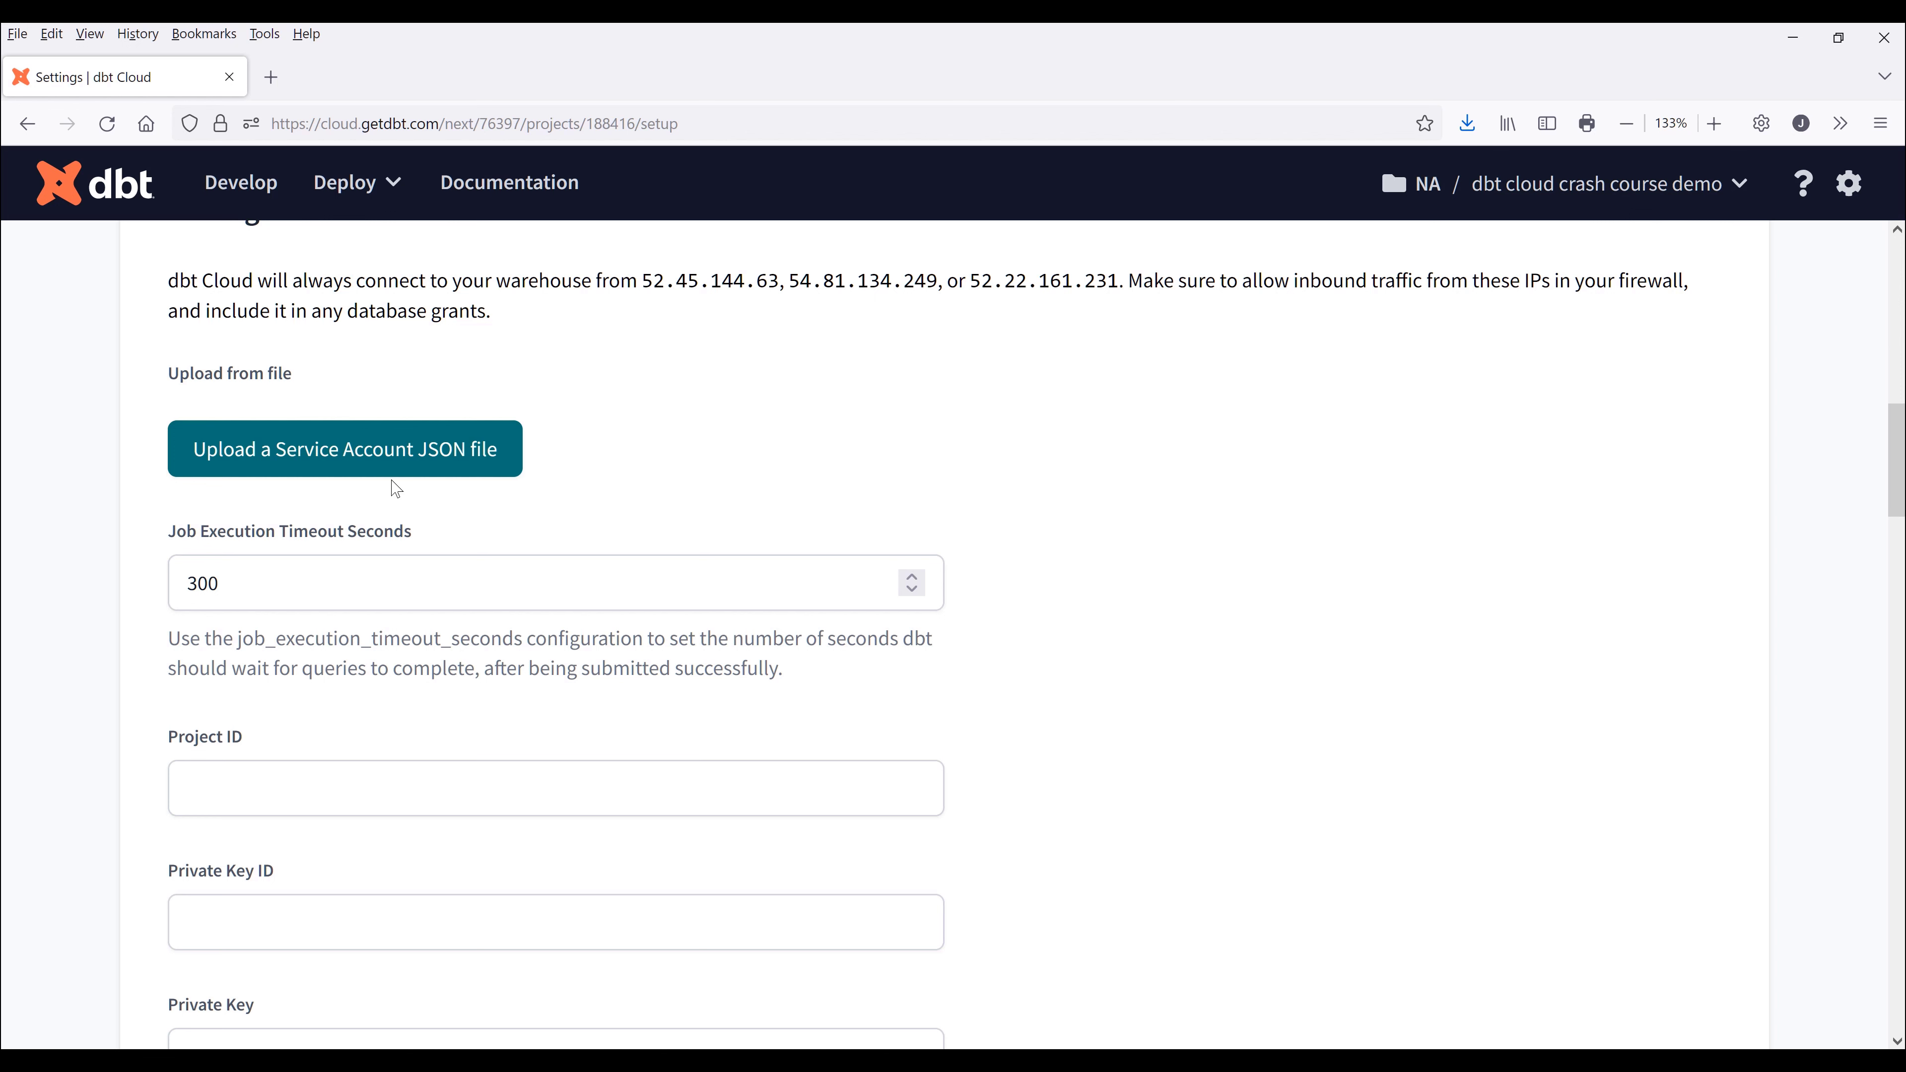
left_click(399, 463)
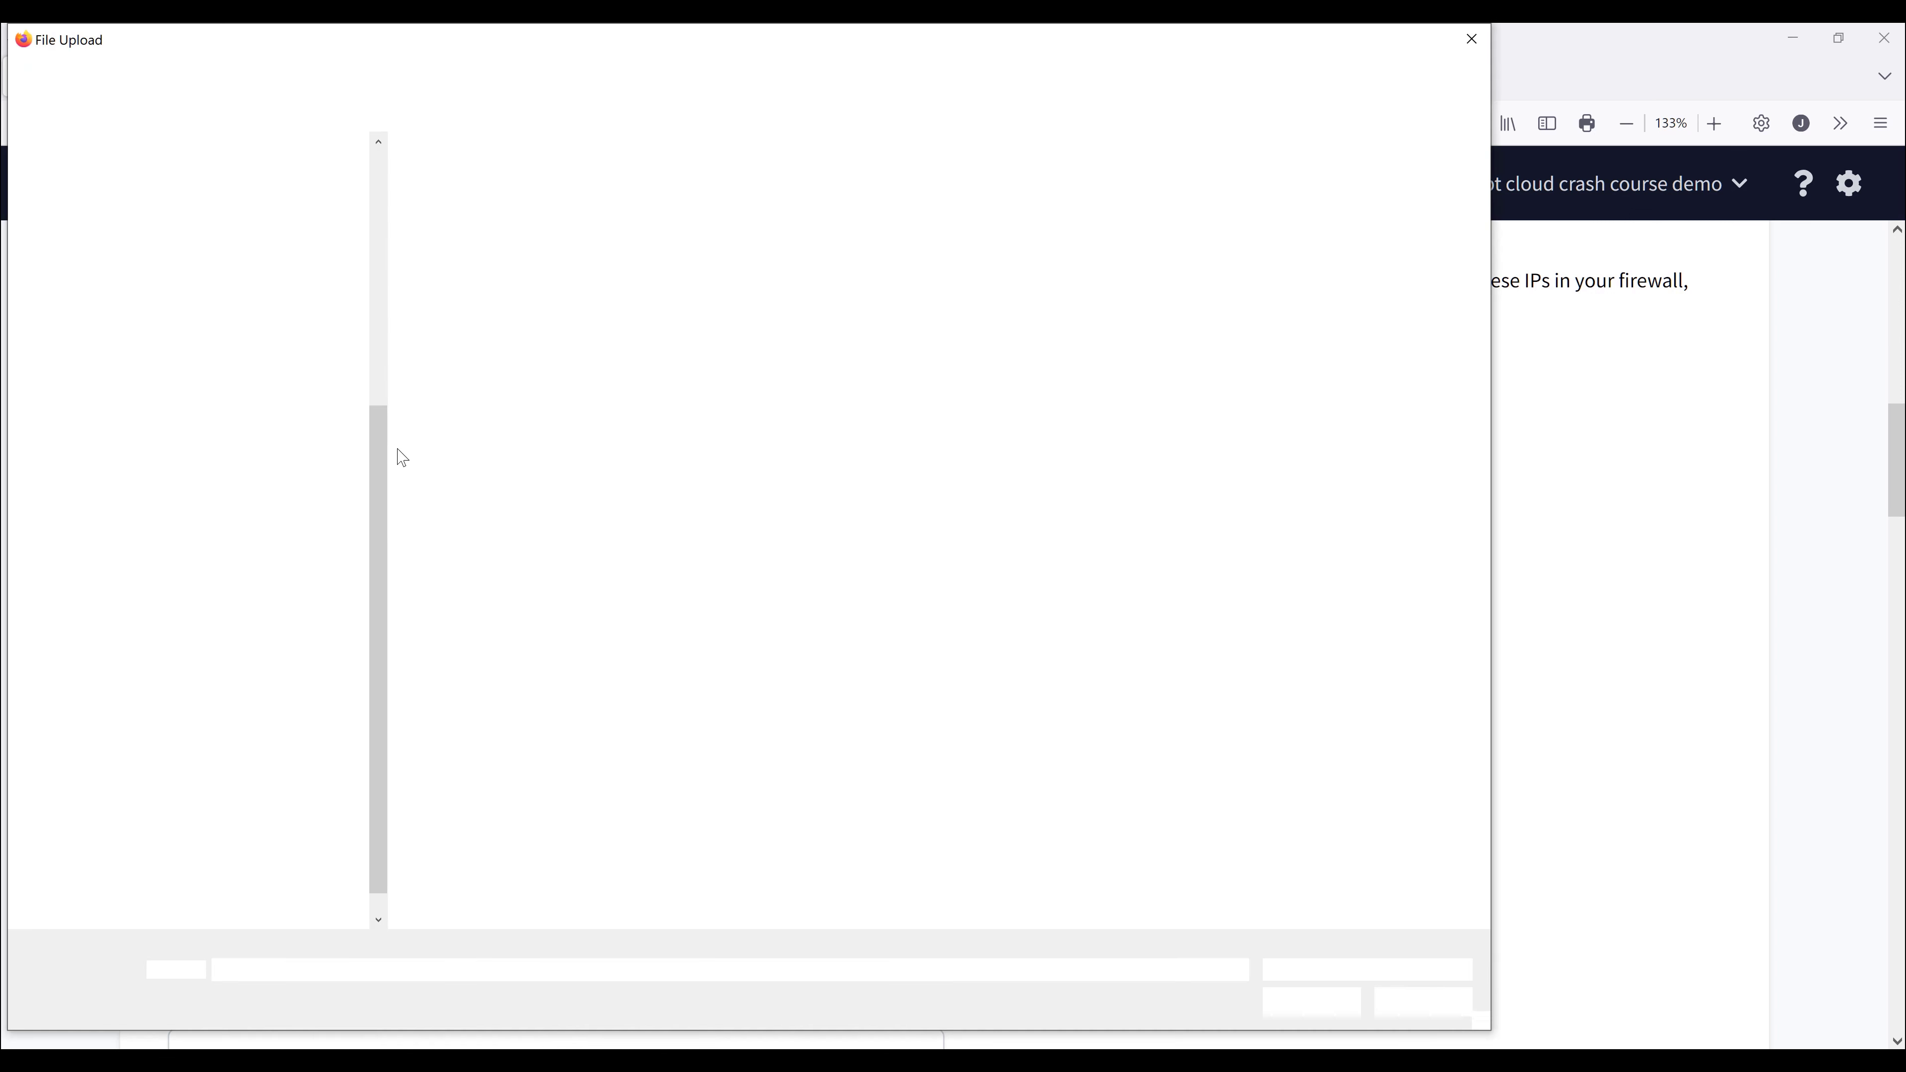
left_click(490, 270)
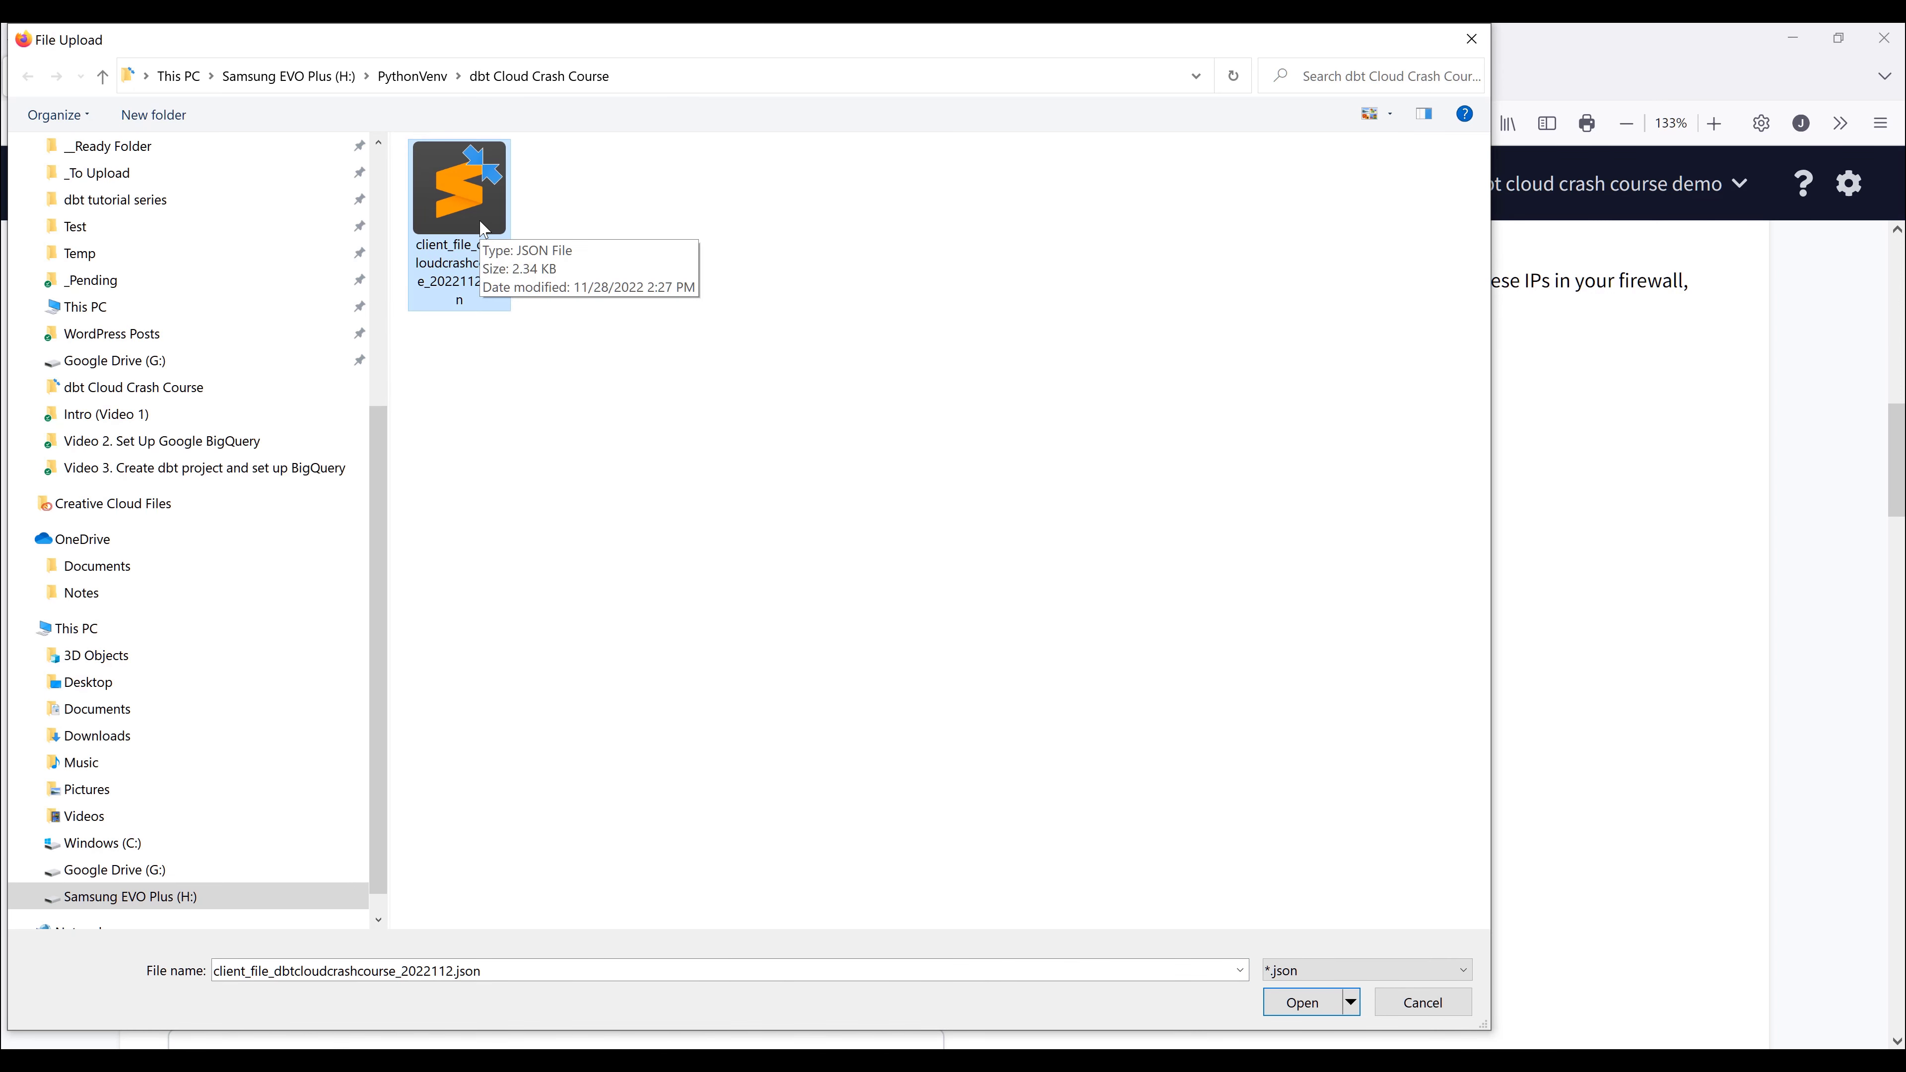
left_click(1305, 1012)
Review the imported service account details and the optional settings such as retries, location, maximum bytes billed and Dataproc
scroll(1137, 751, "down", 2)
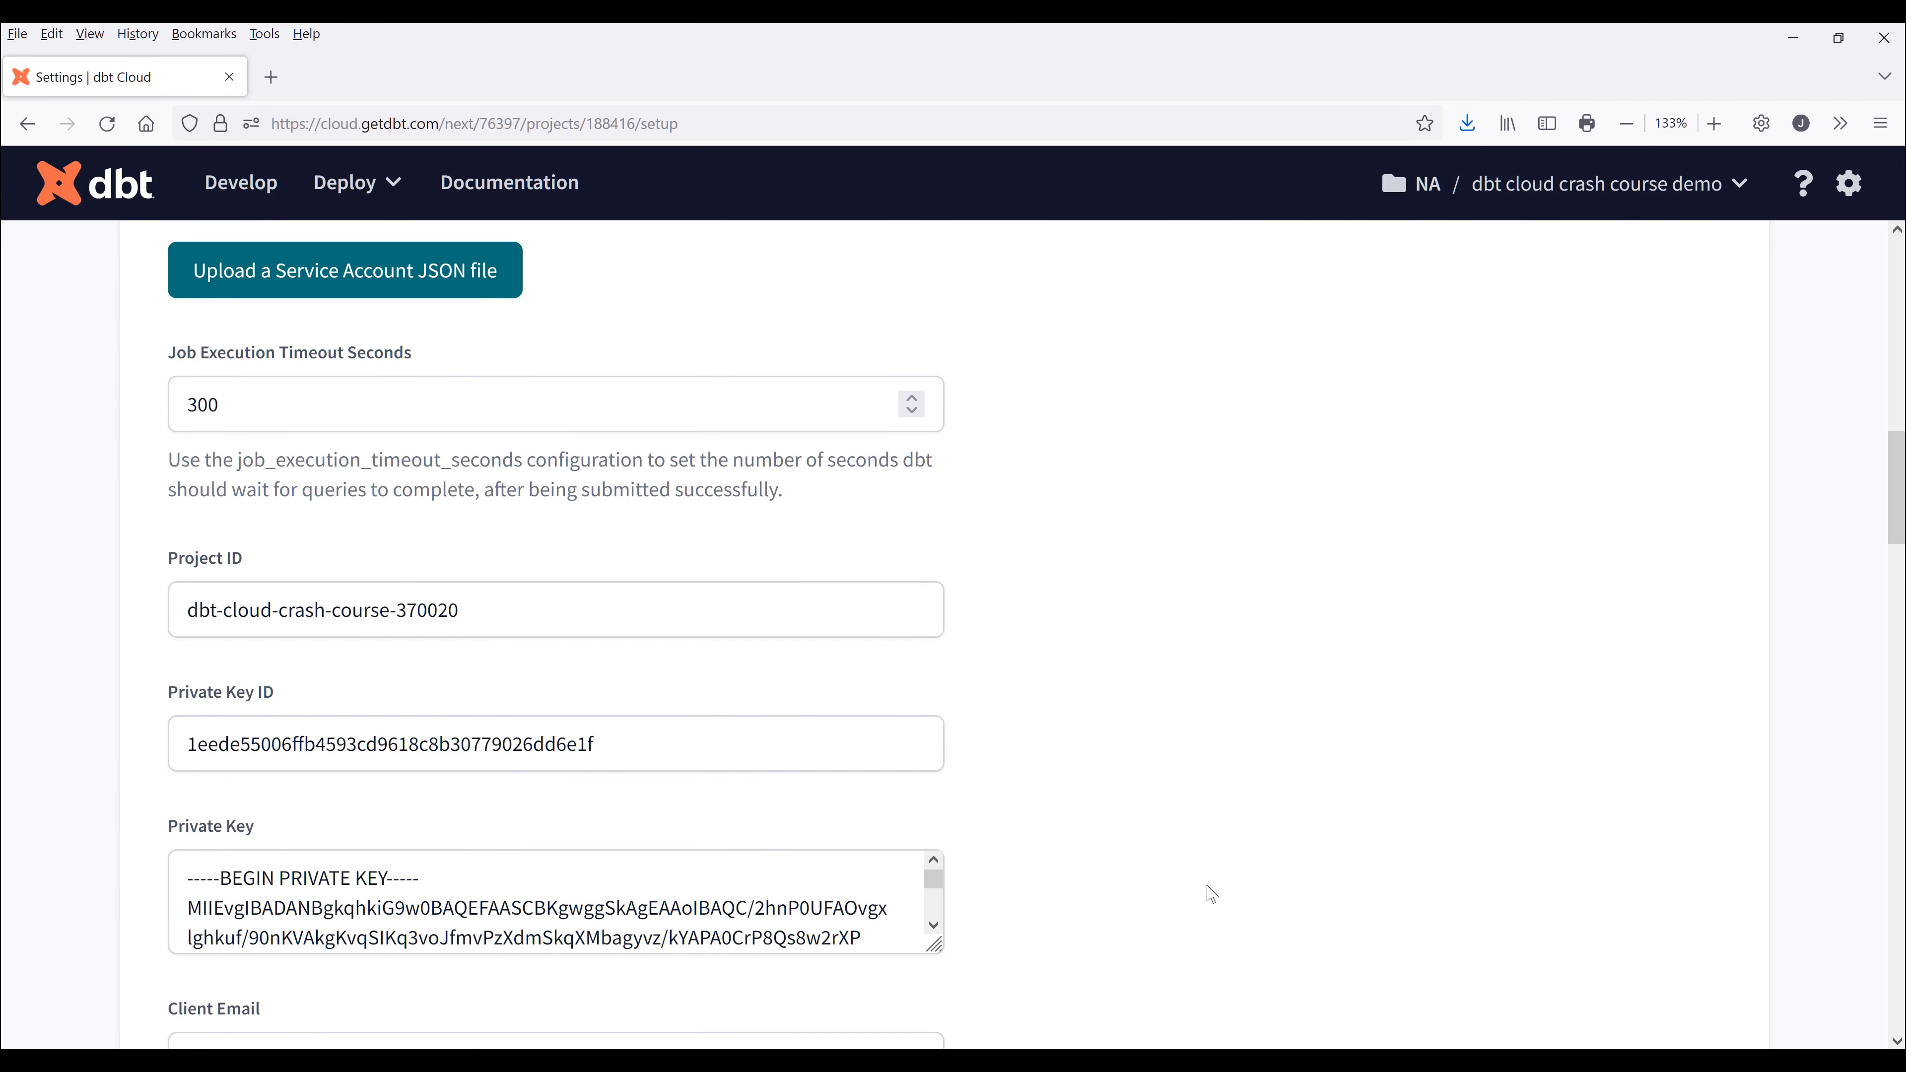
scroll(513, 567, "down", 15)
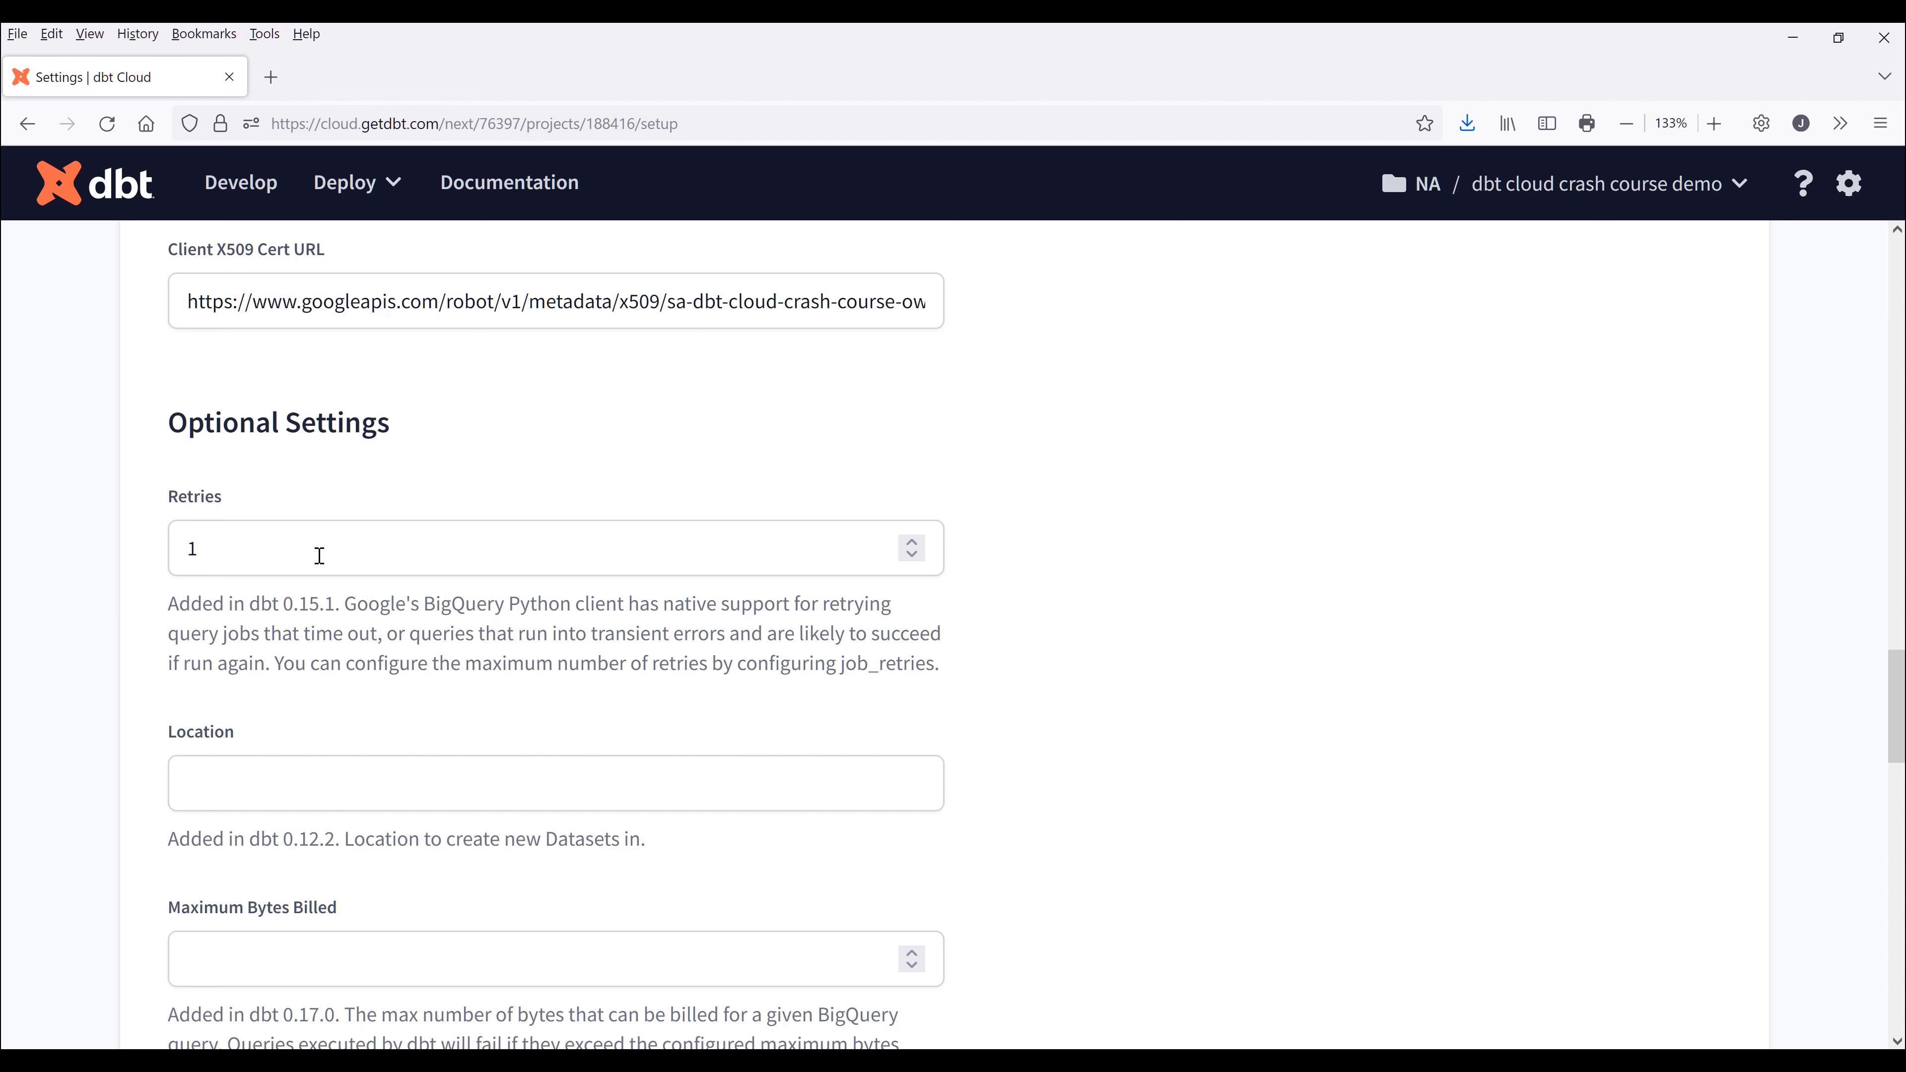
scroll(404, 593, "down", 2)
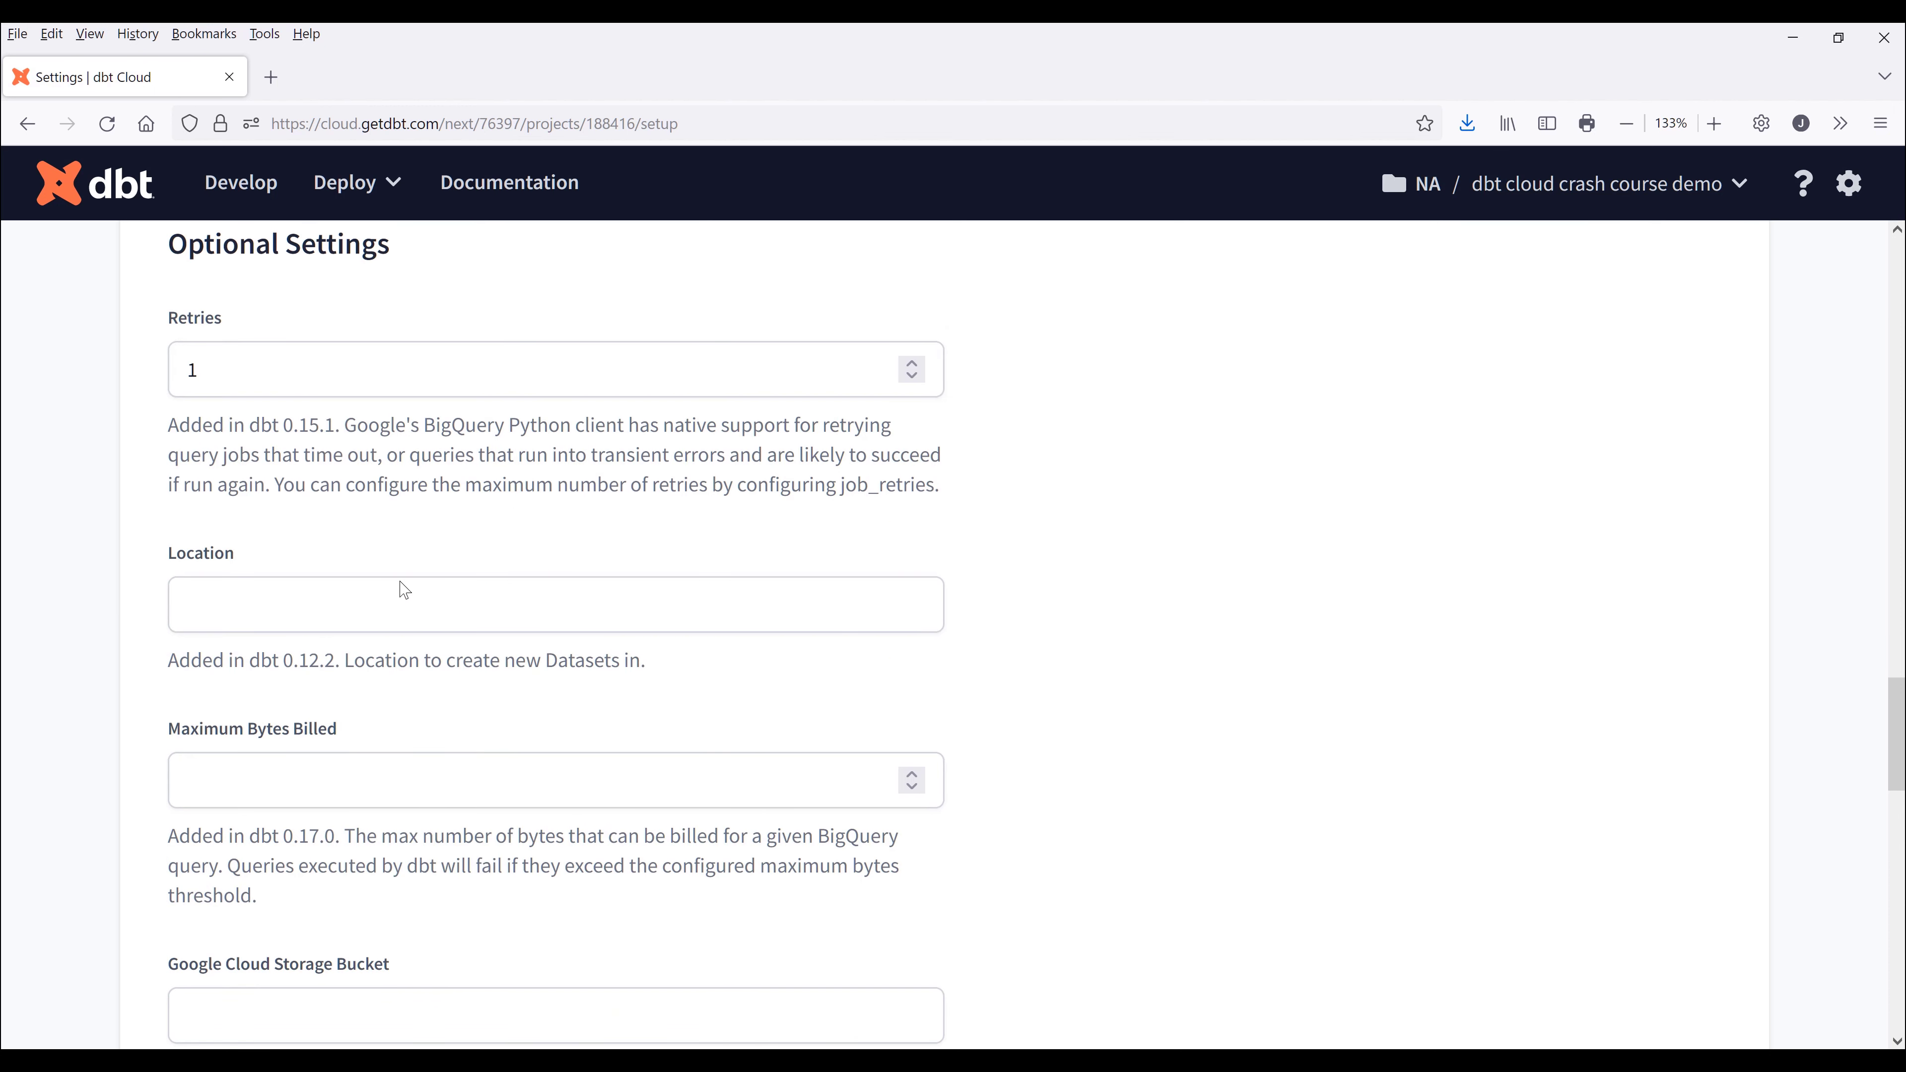
scroll(405, 591, "down", 2)
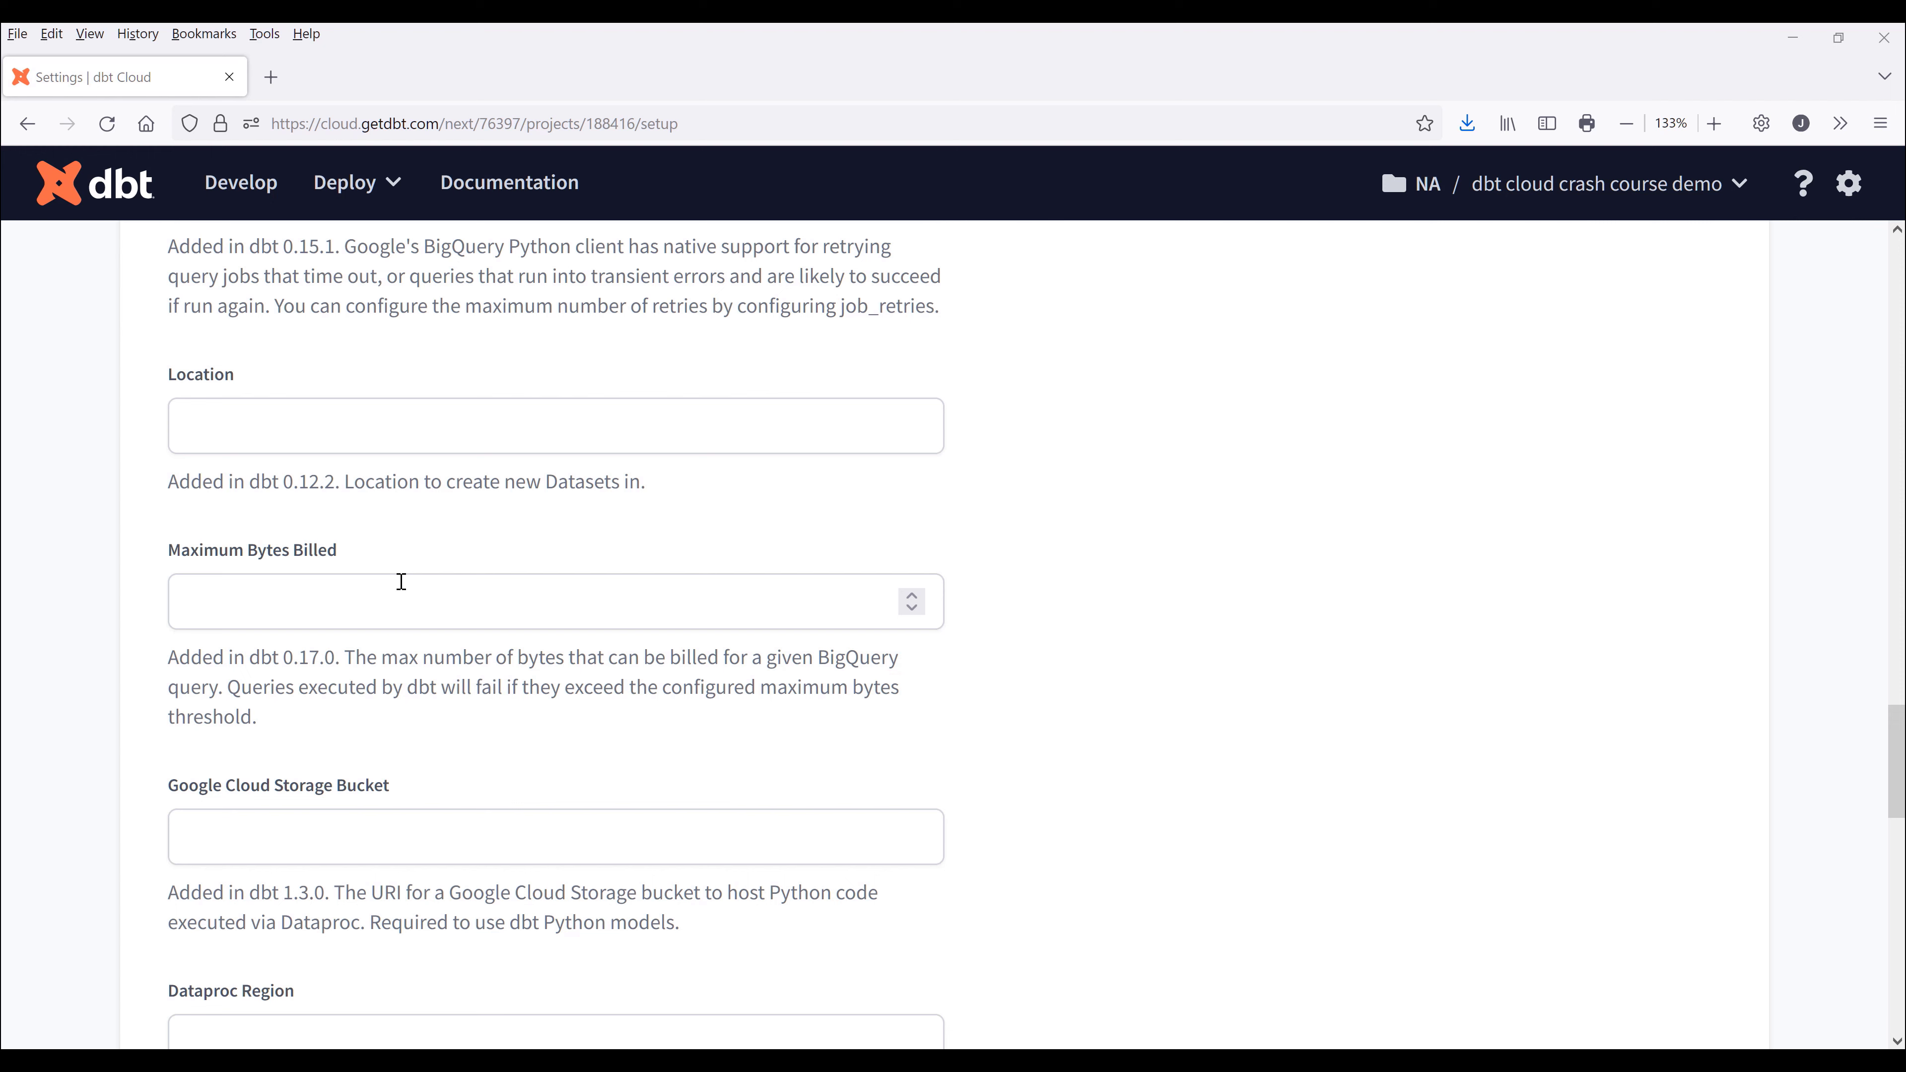
scroll(1119, 592, "down", 2)
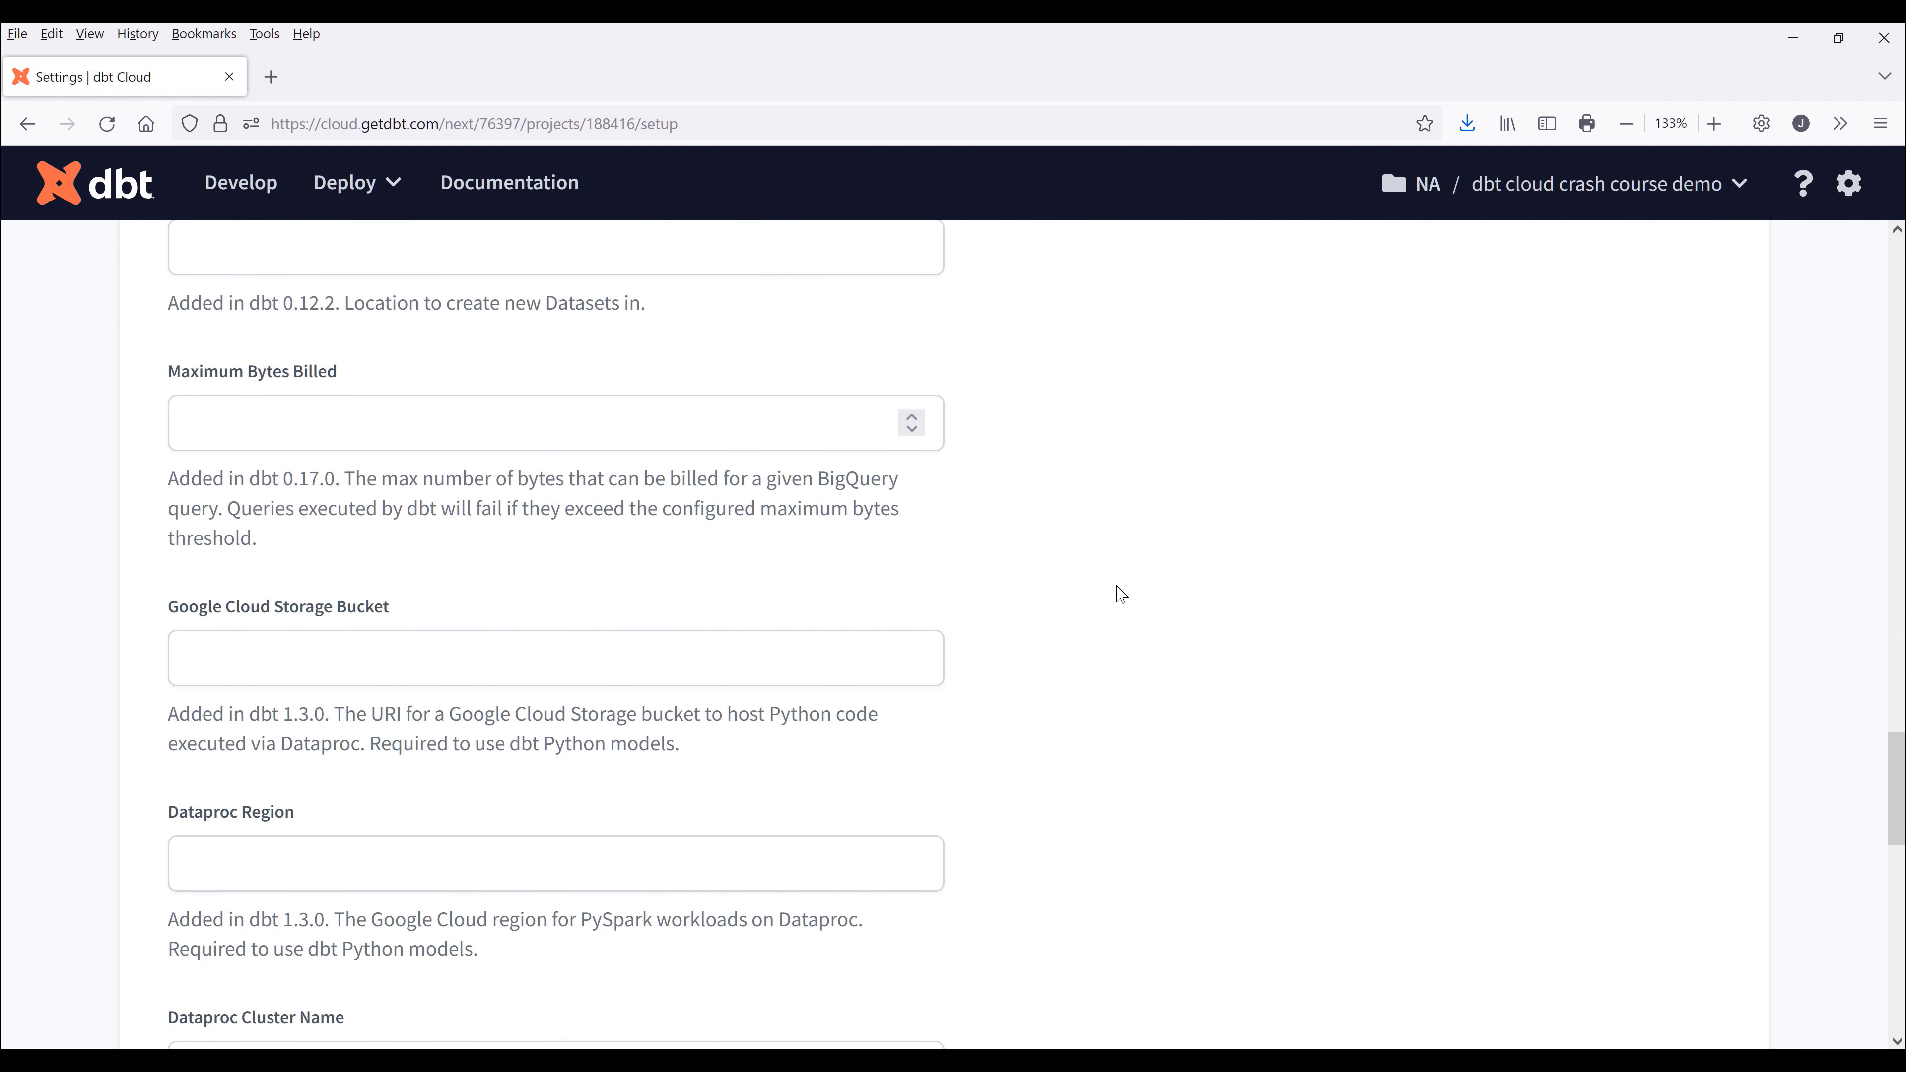
scroll(469, 382, "up", 6)
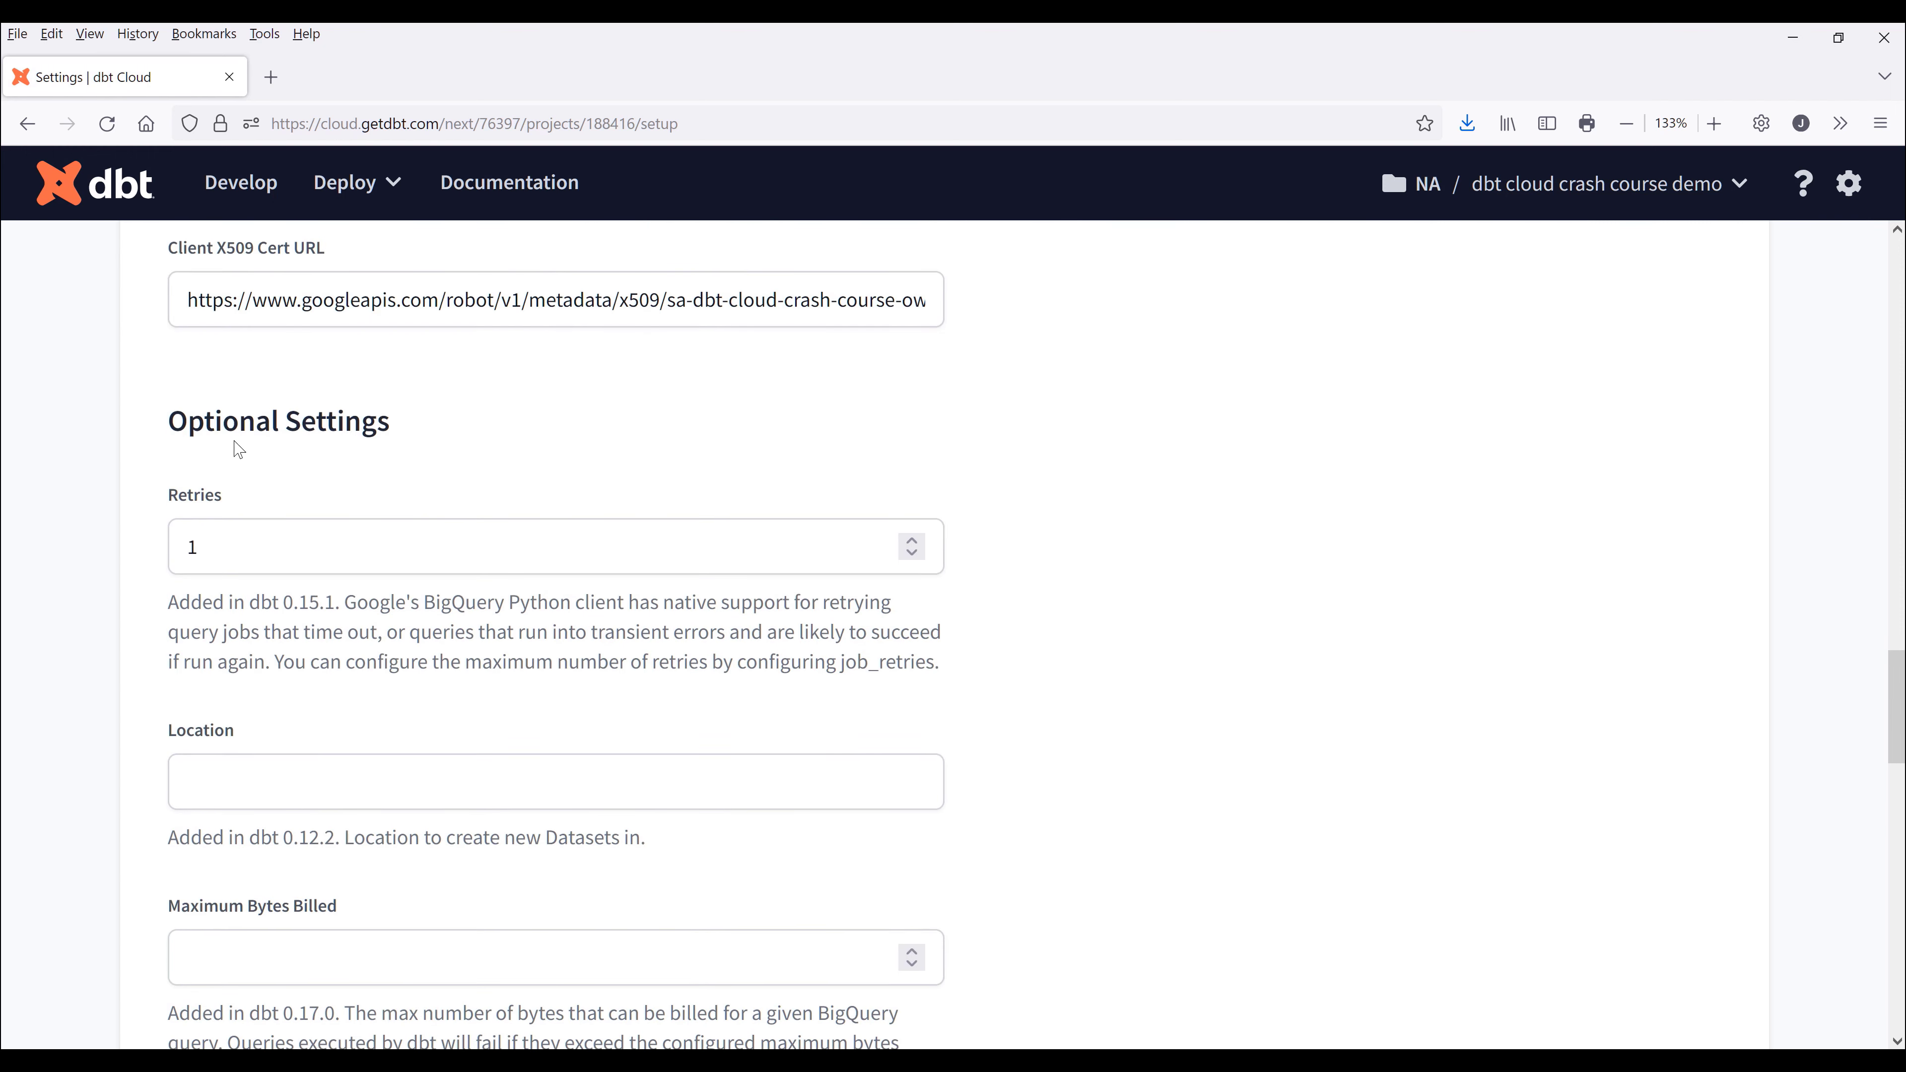
scroll(1012, 635, "down", 12)
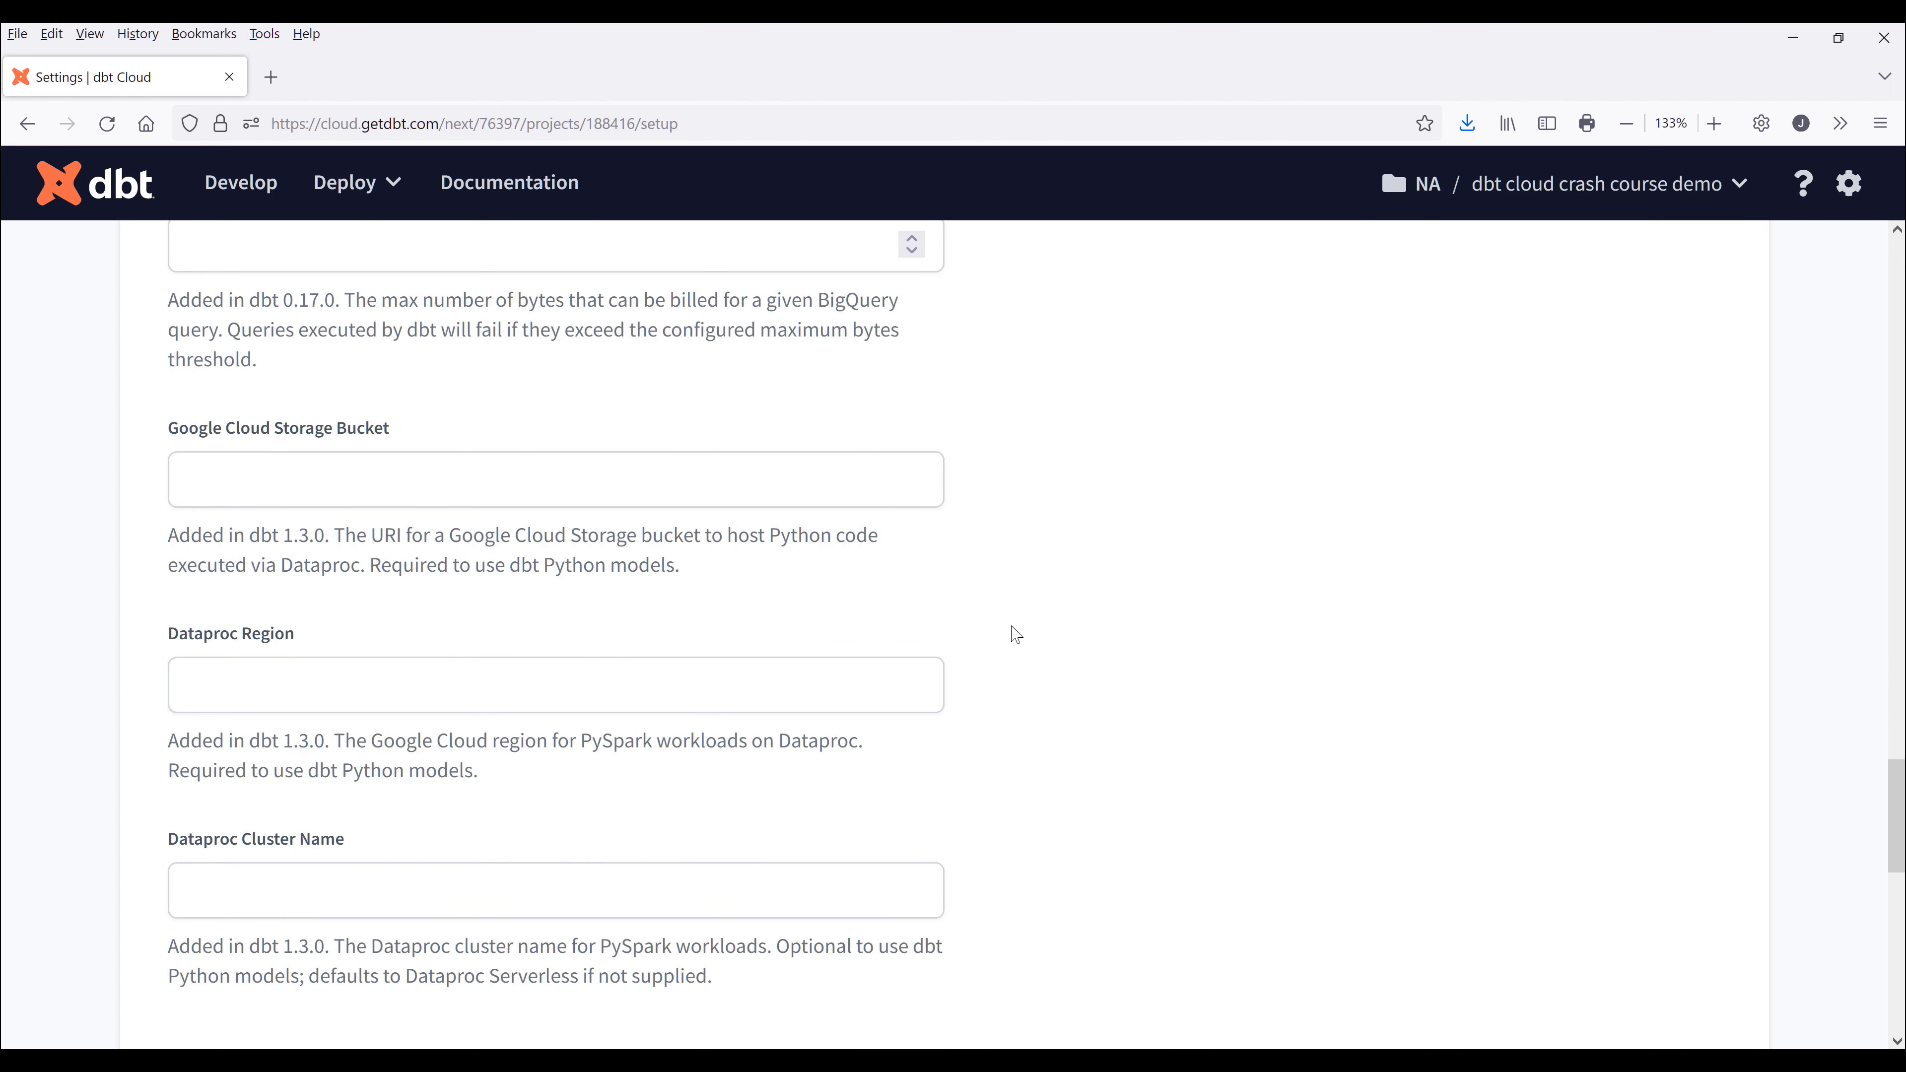
Set the dataset in the development credentials to dbt_crashcourse_staging
scroll(1015, 634, "down", 2)
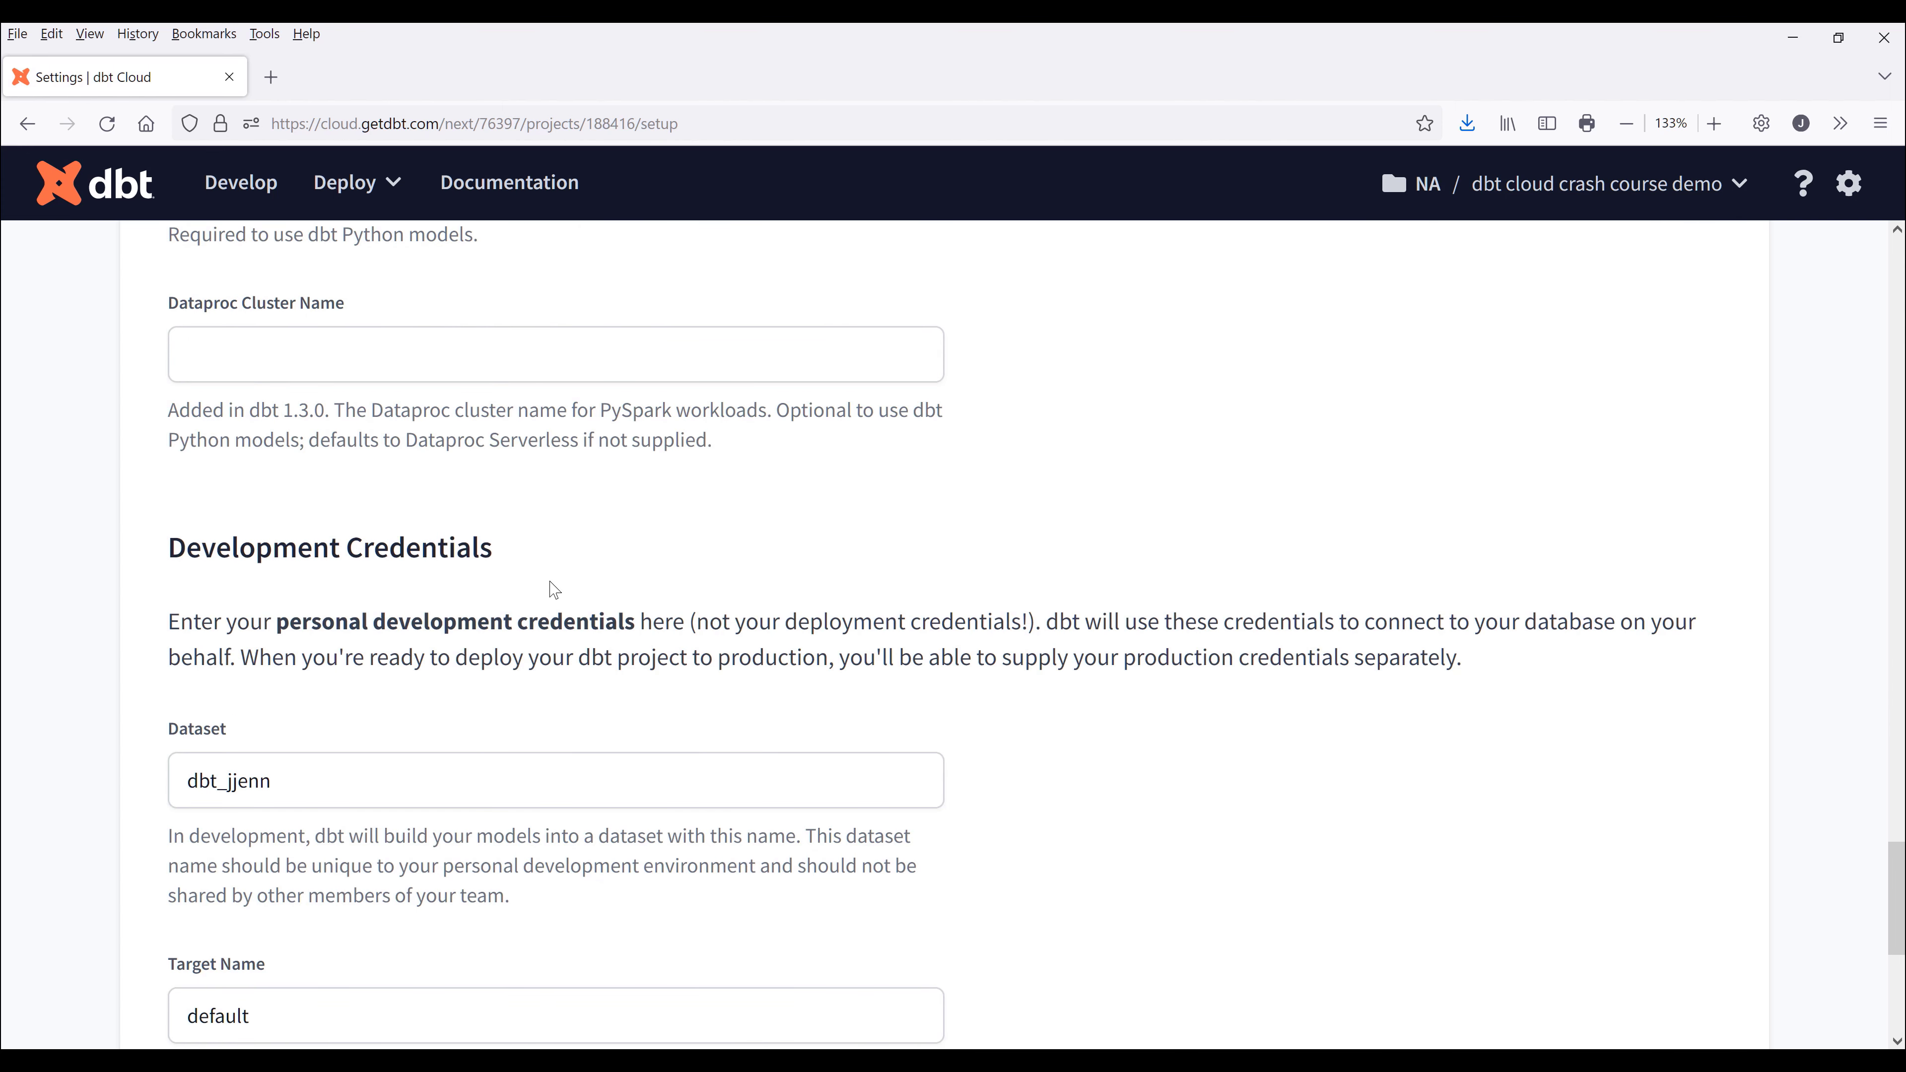
scroll(598, 528, "down", 2)
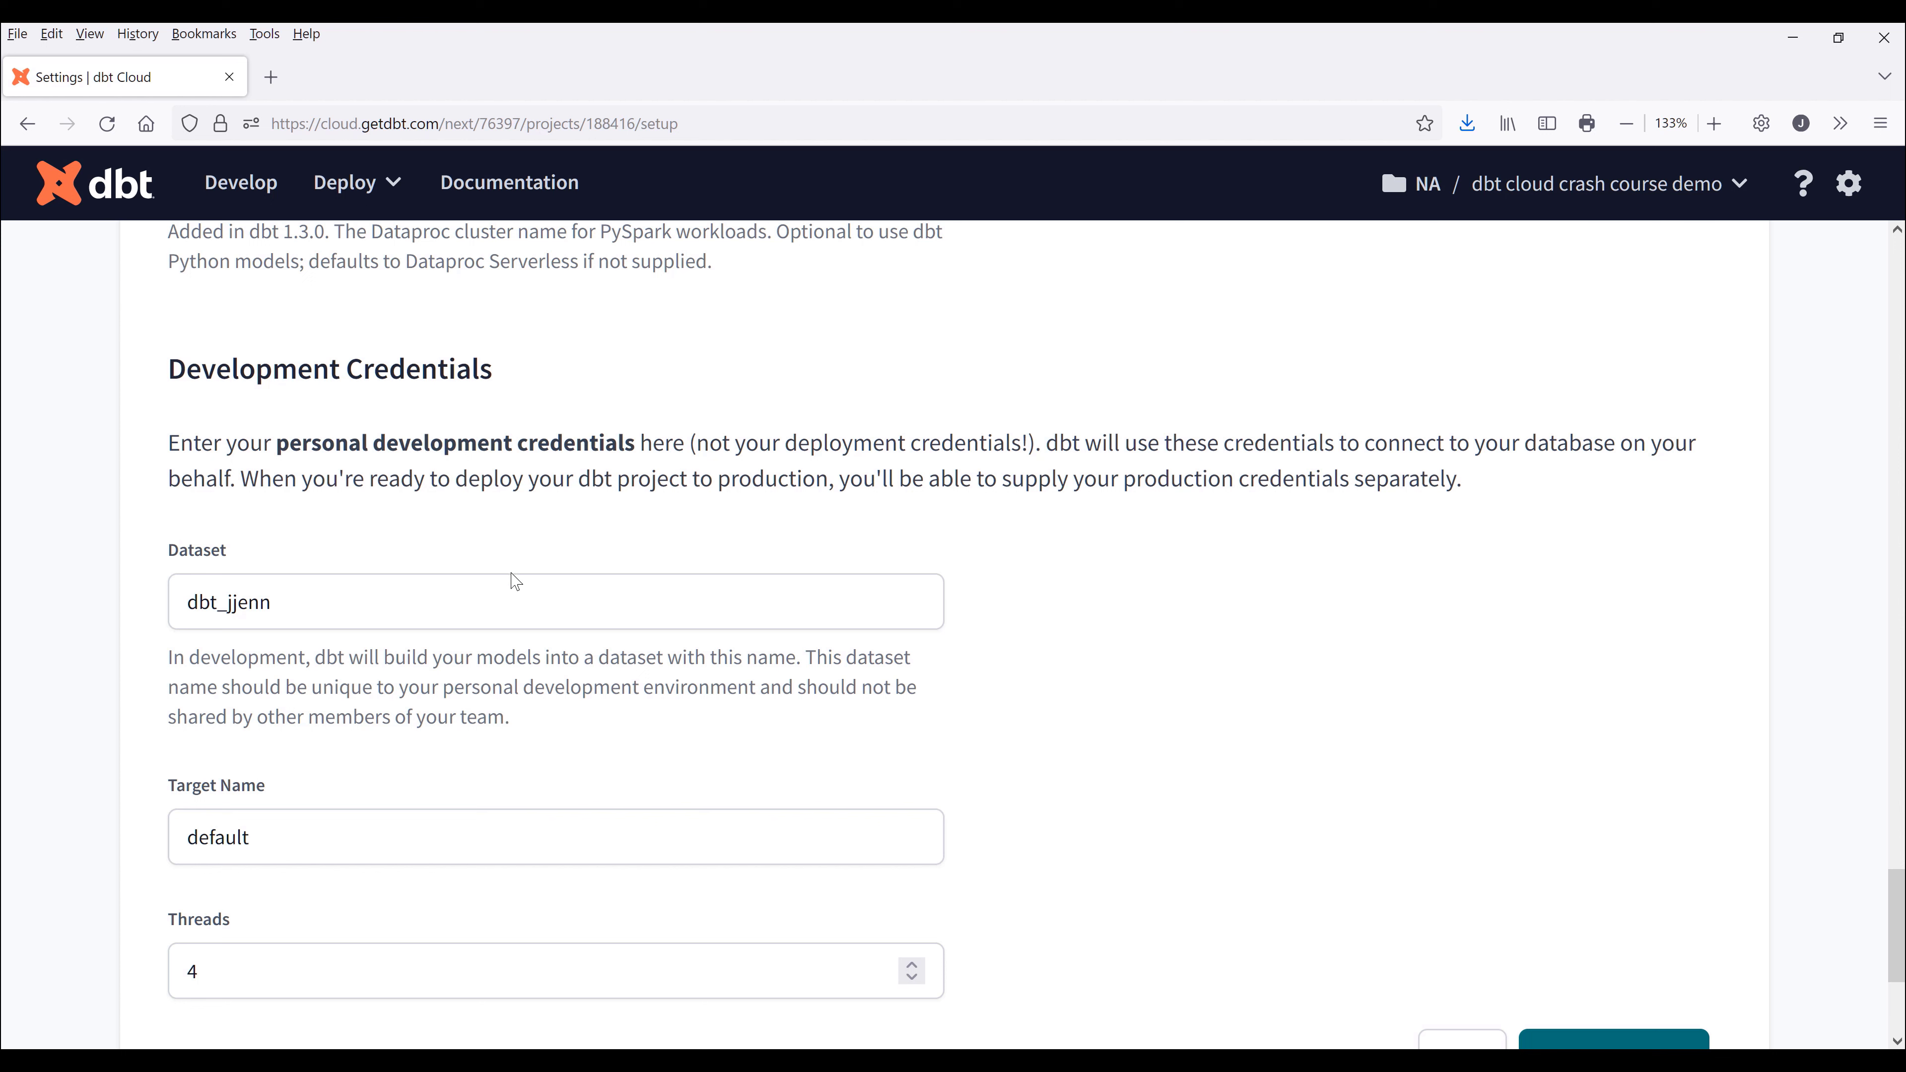
left_click(542, 601)
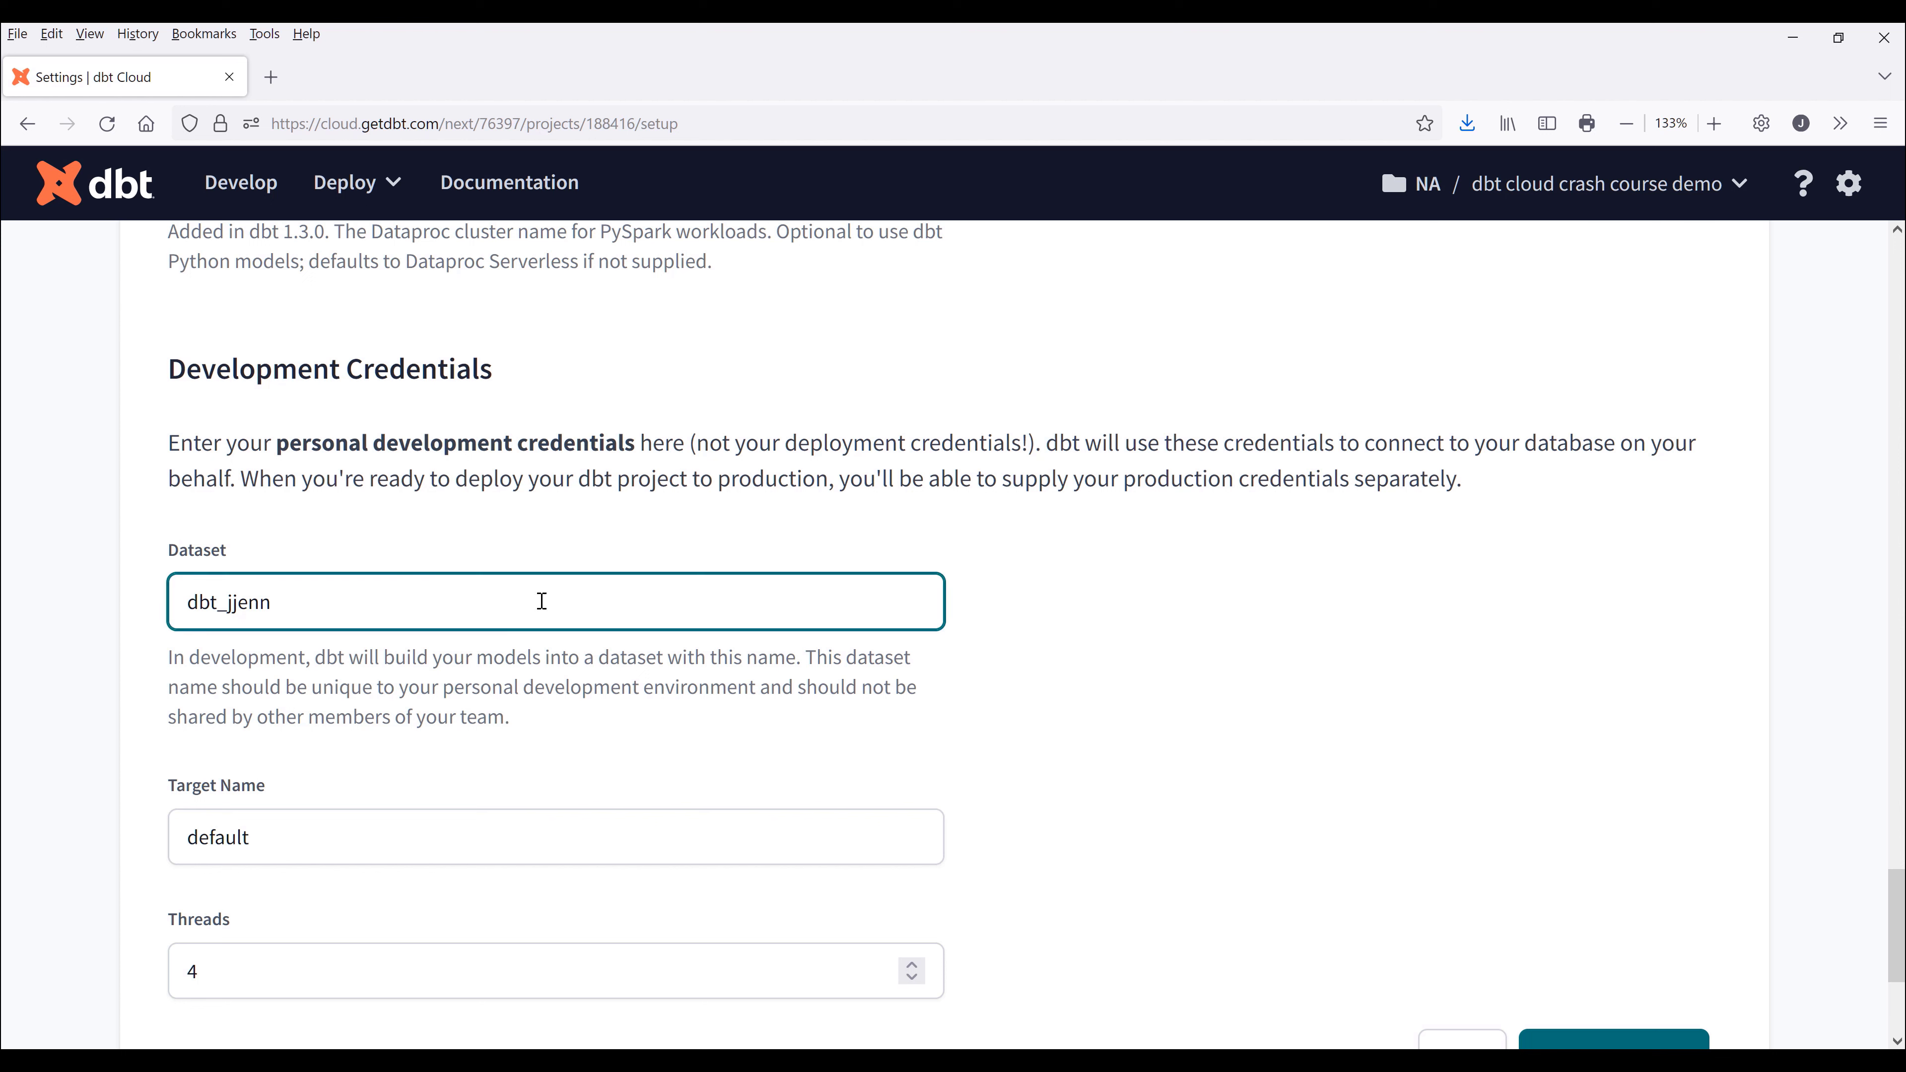
key("ctrl+a")
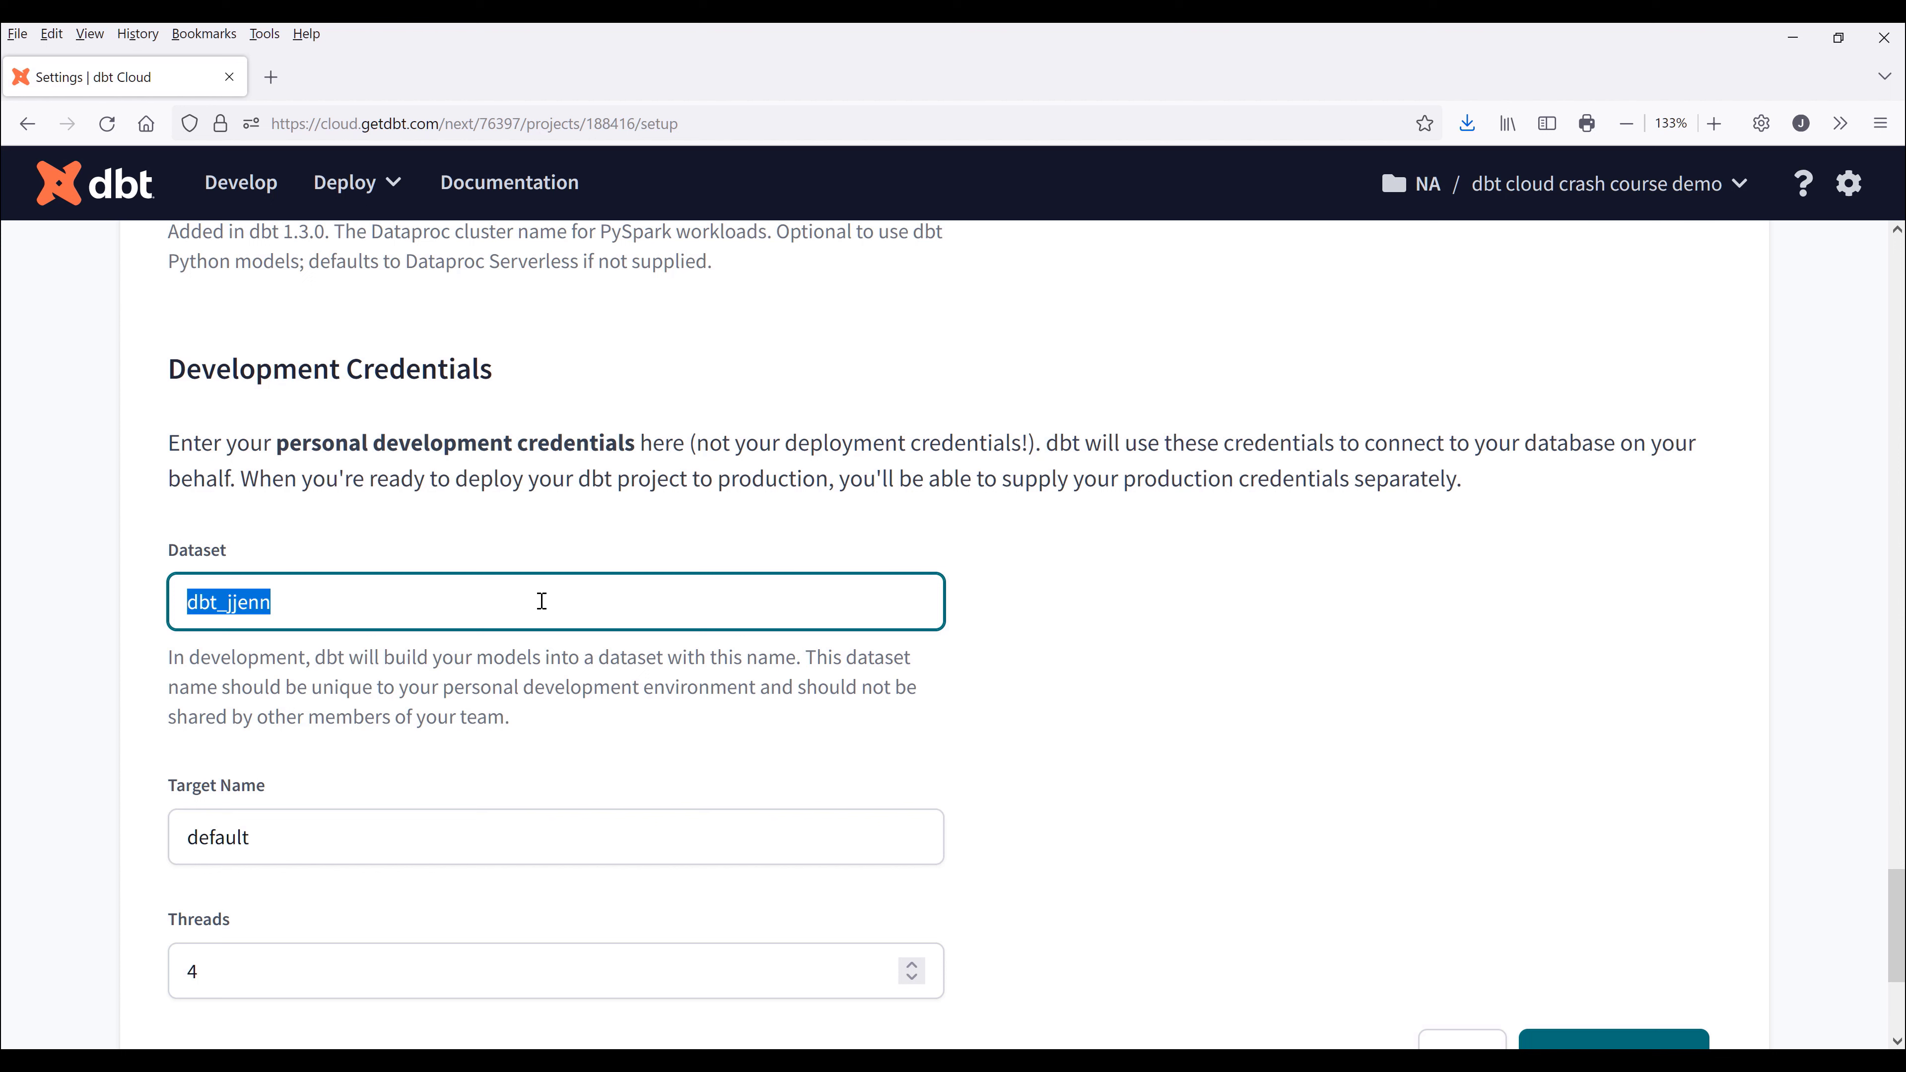
type("dbt")
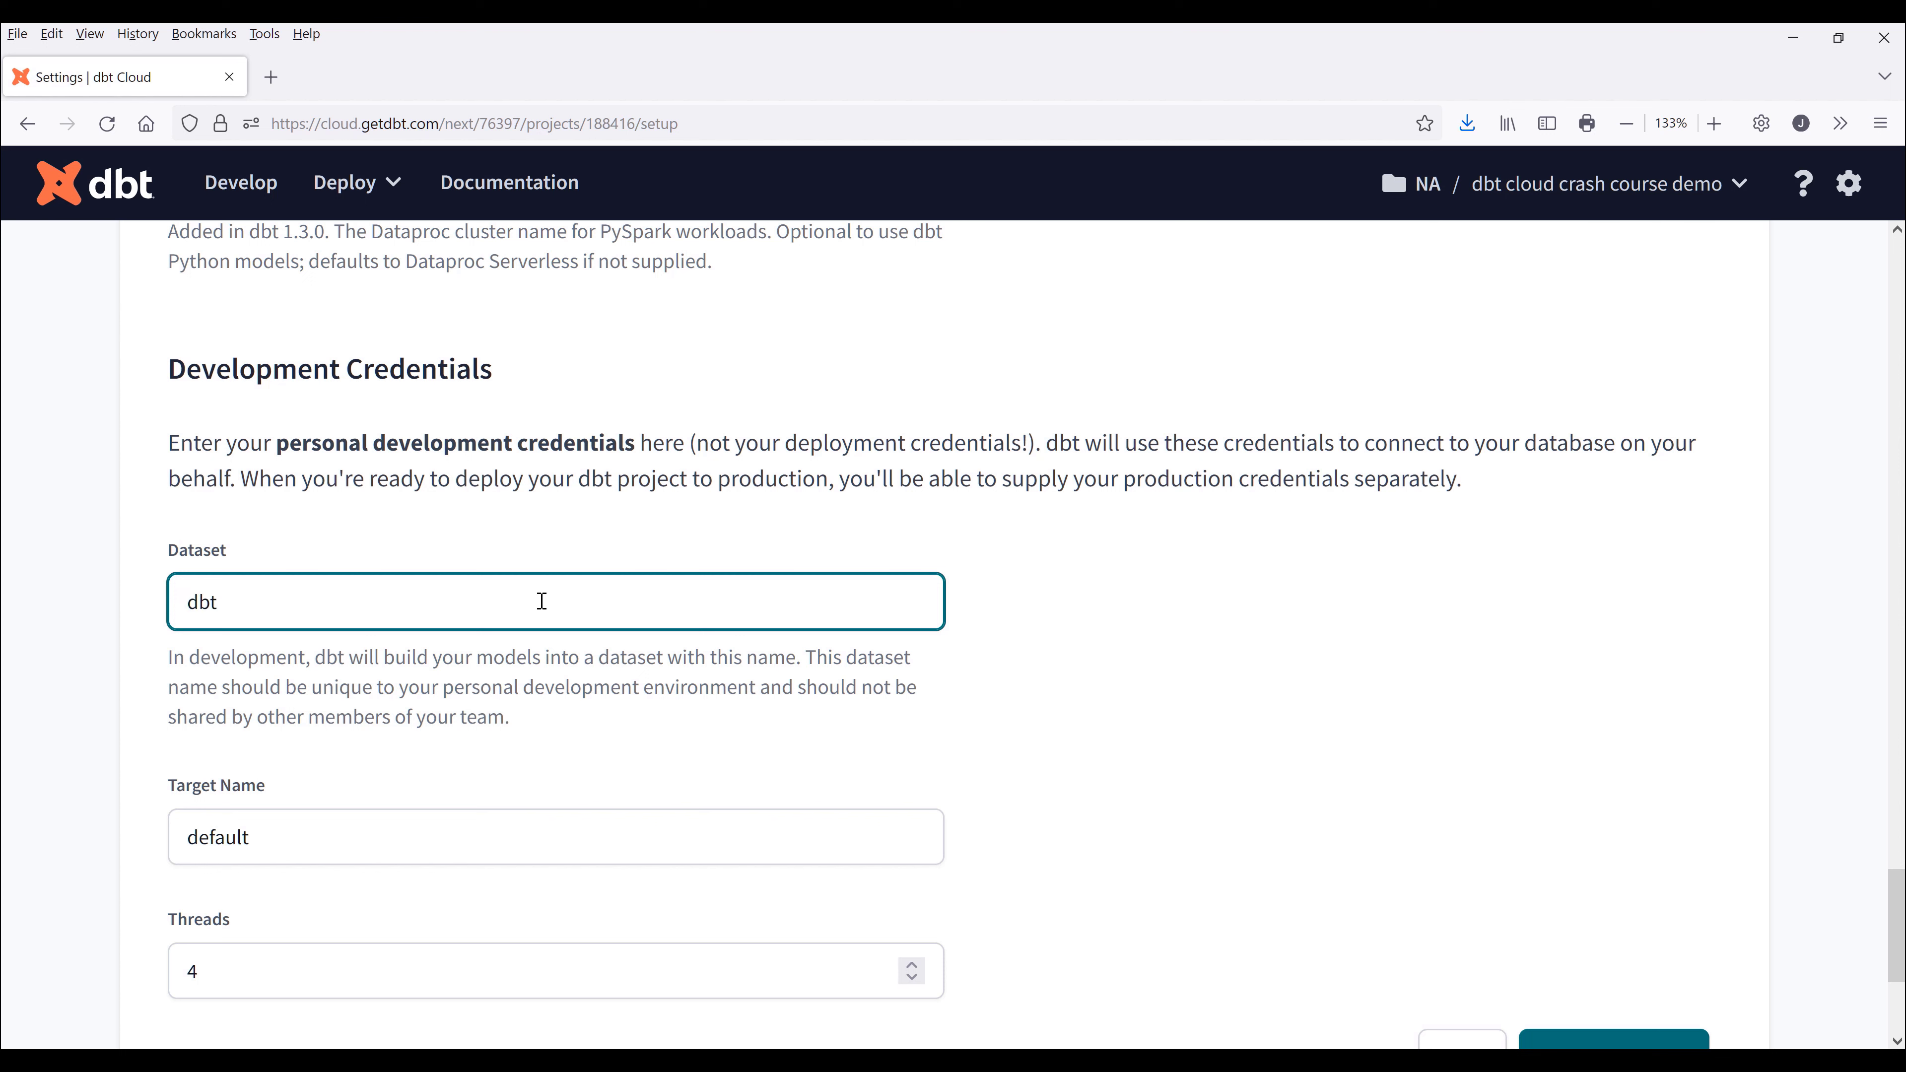
type("_crashcourse_staging")
scroll(638, 625, "down", 2)
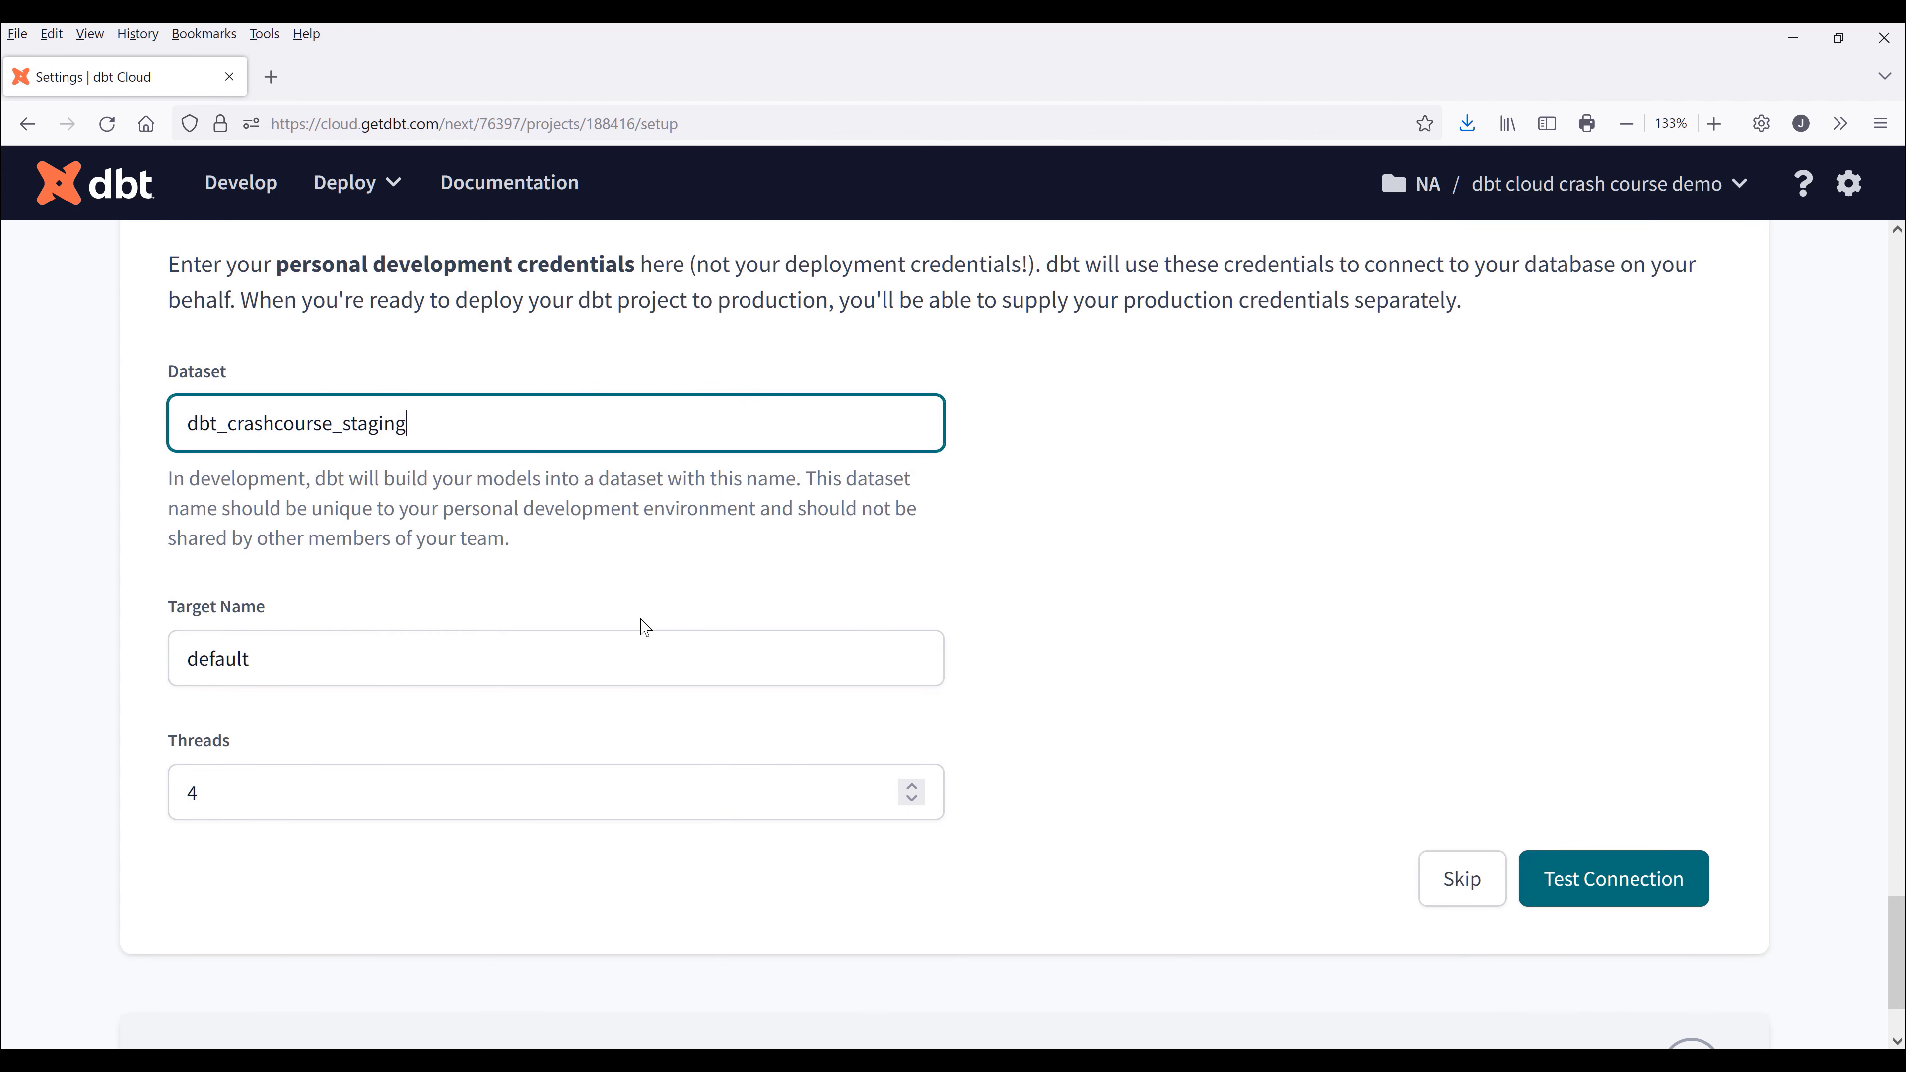
left_click(1145, 742)
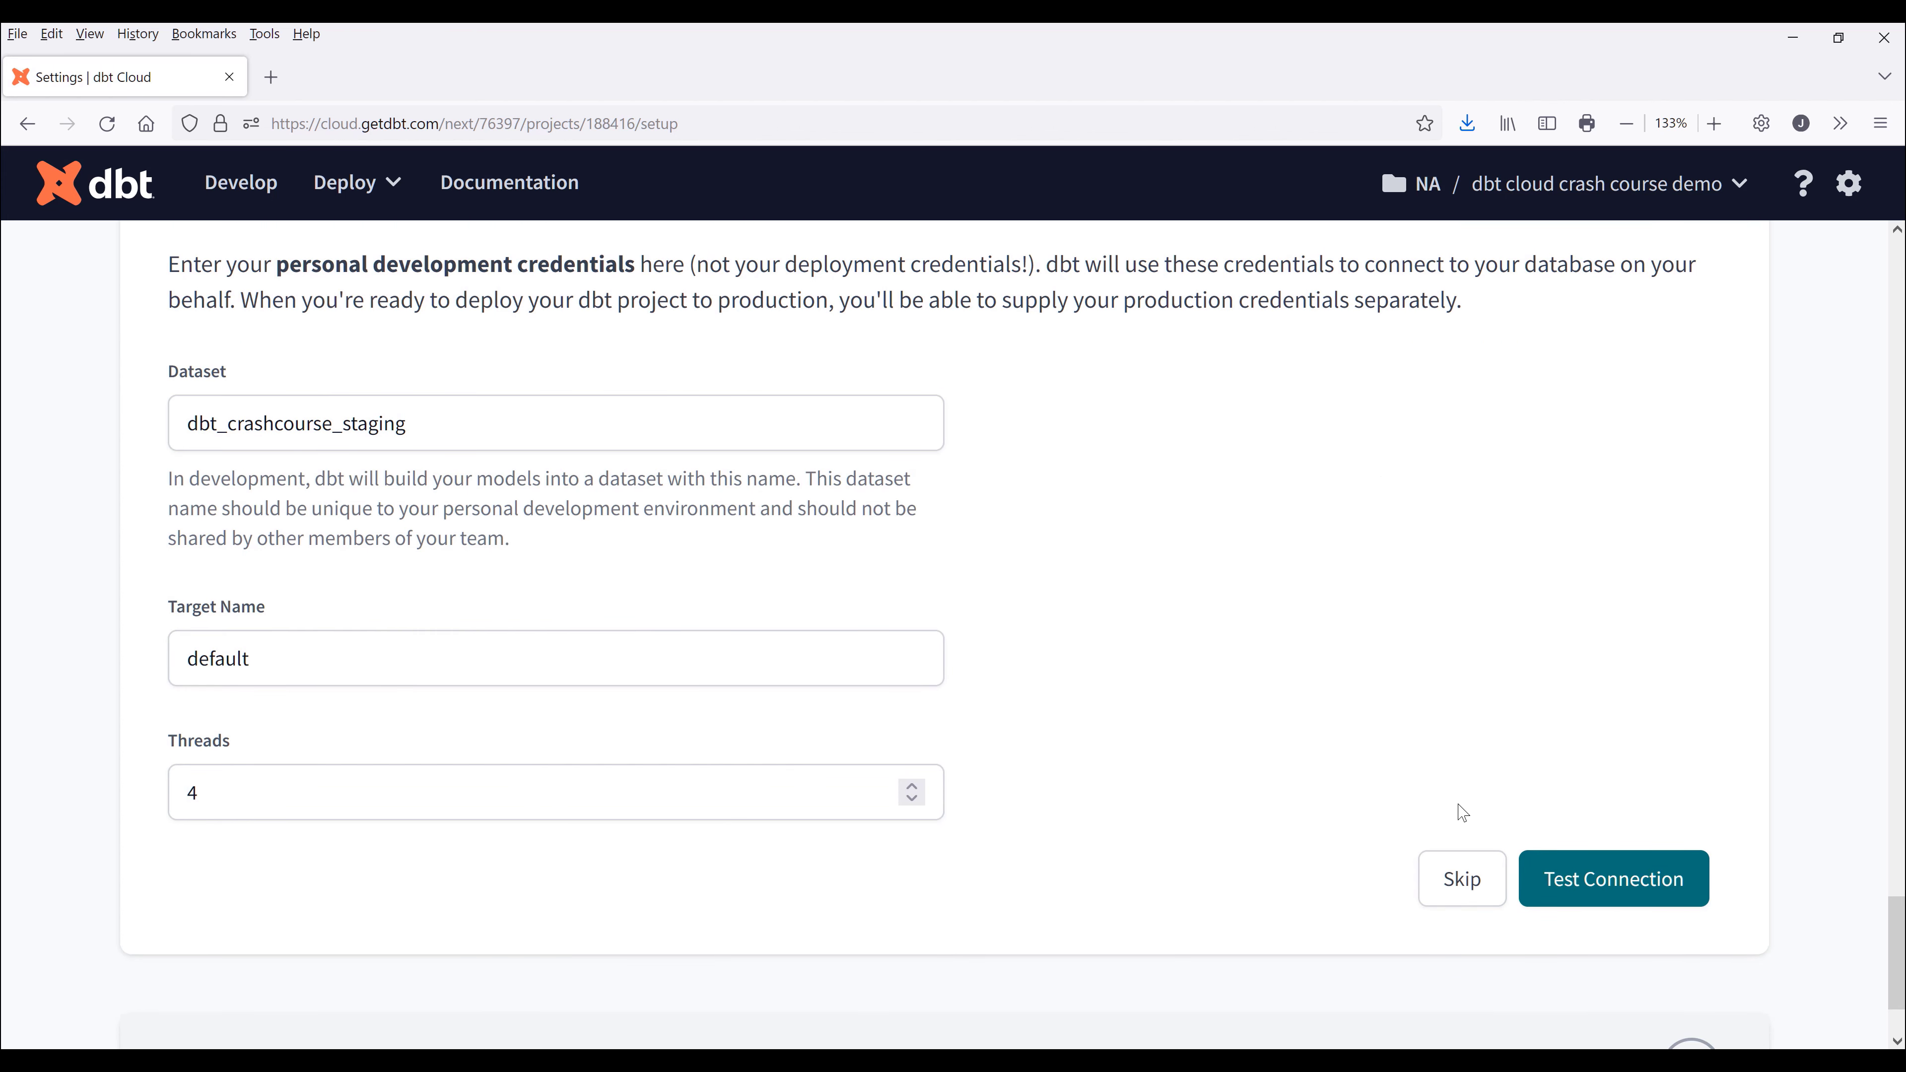
Test the BigQuery connection, then save the environment and proceed to the repository setup
left_click(1589, 875)
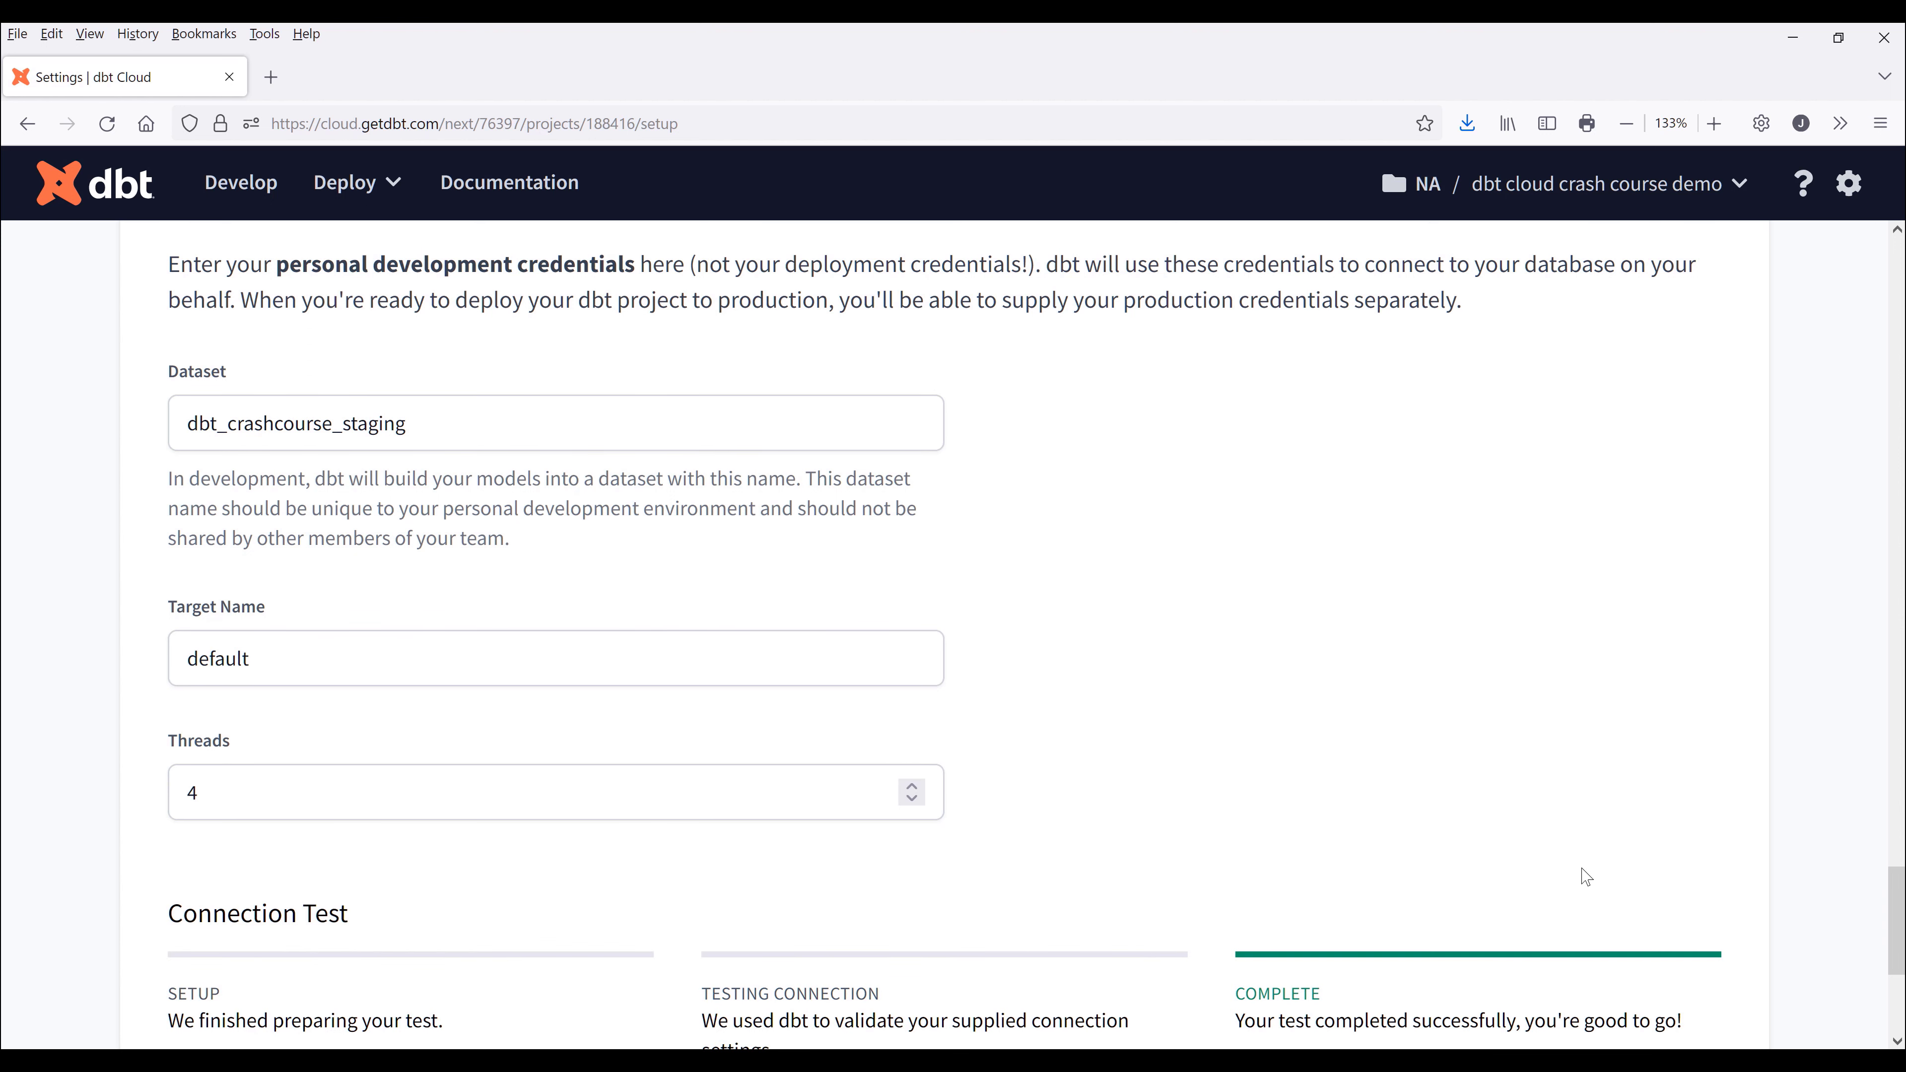
scroll(1585, 877, "down", 2)
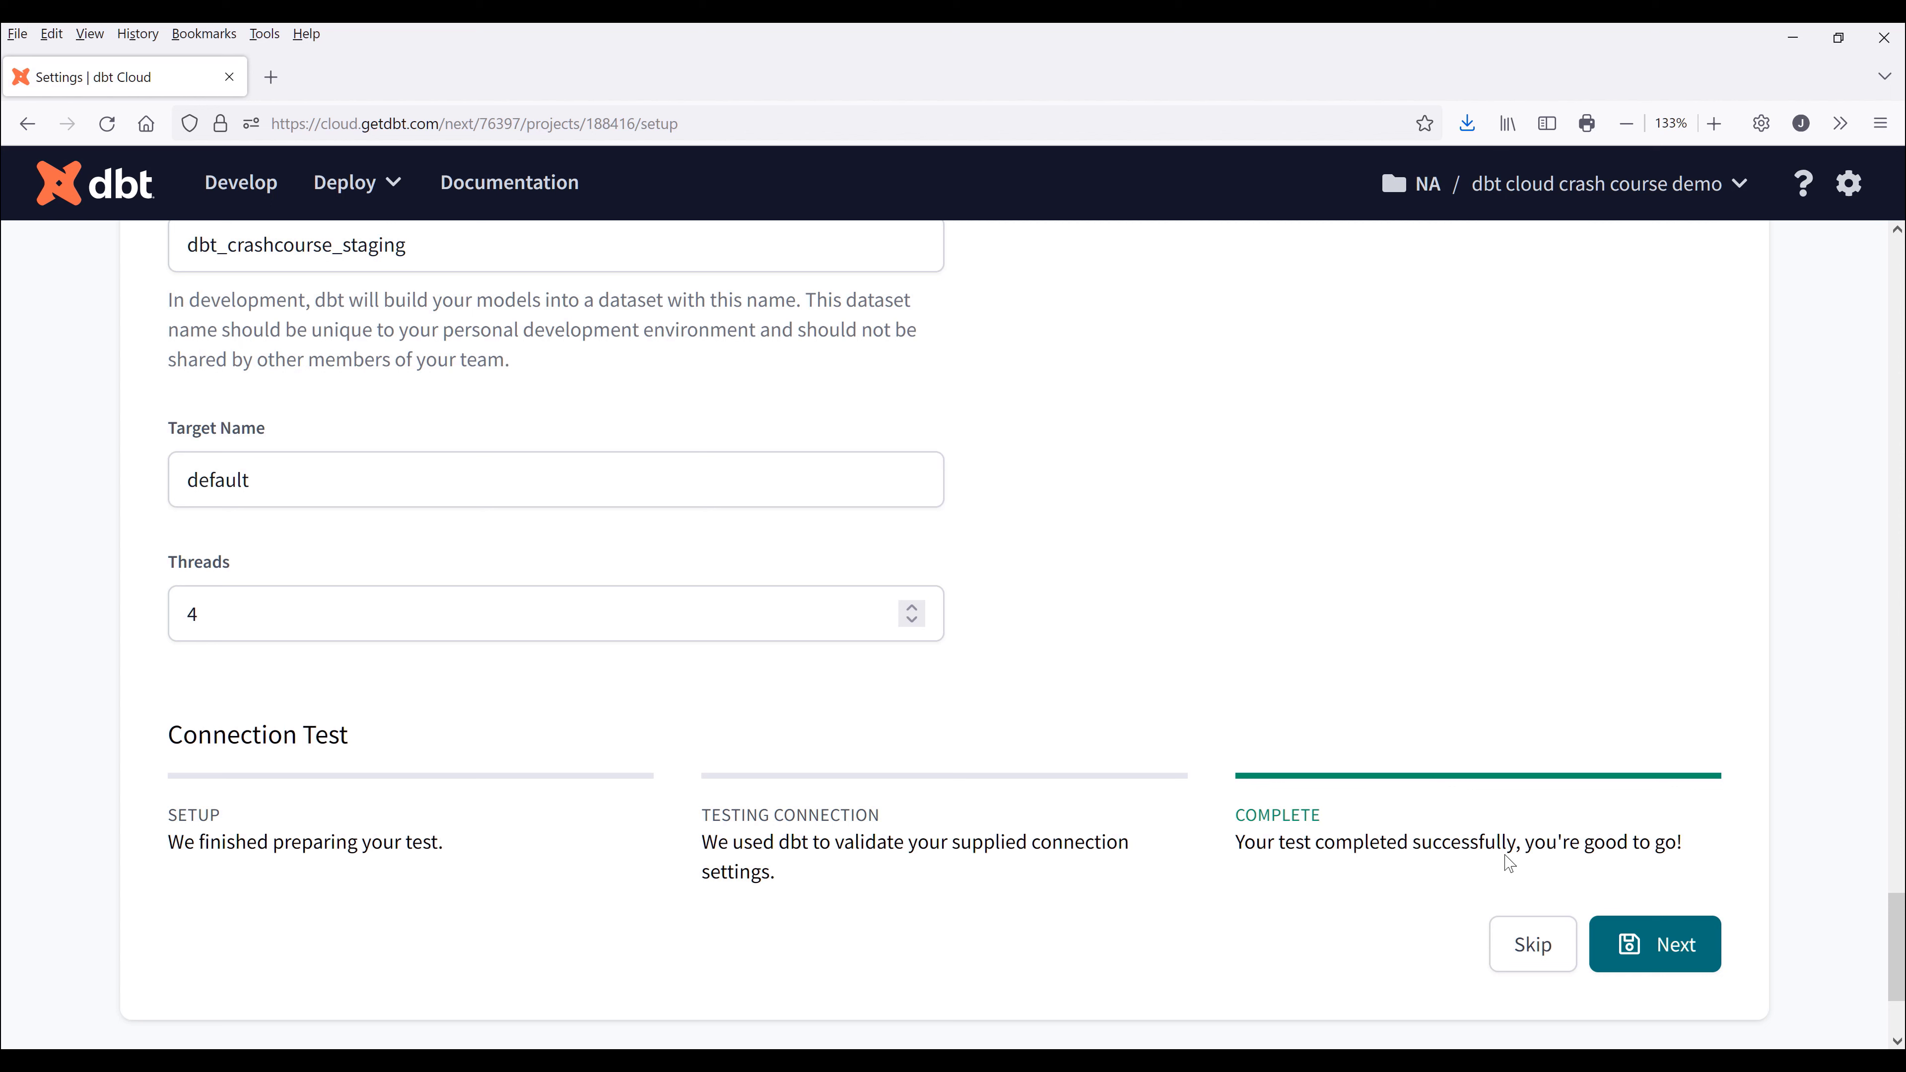
left_click(1656, 931)
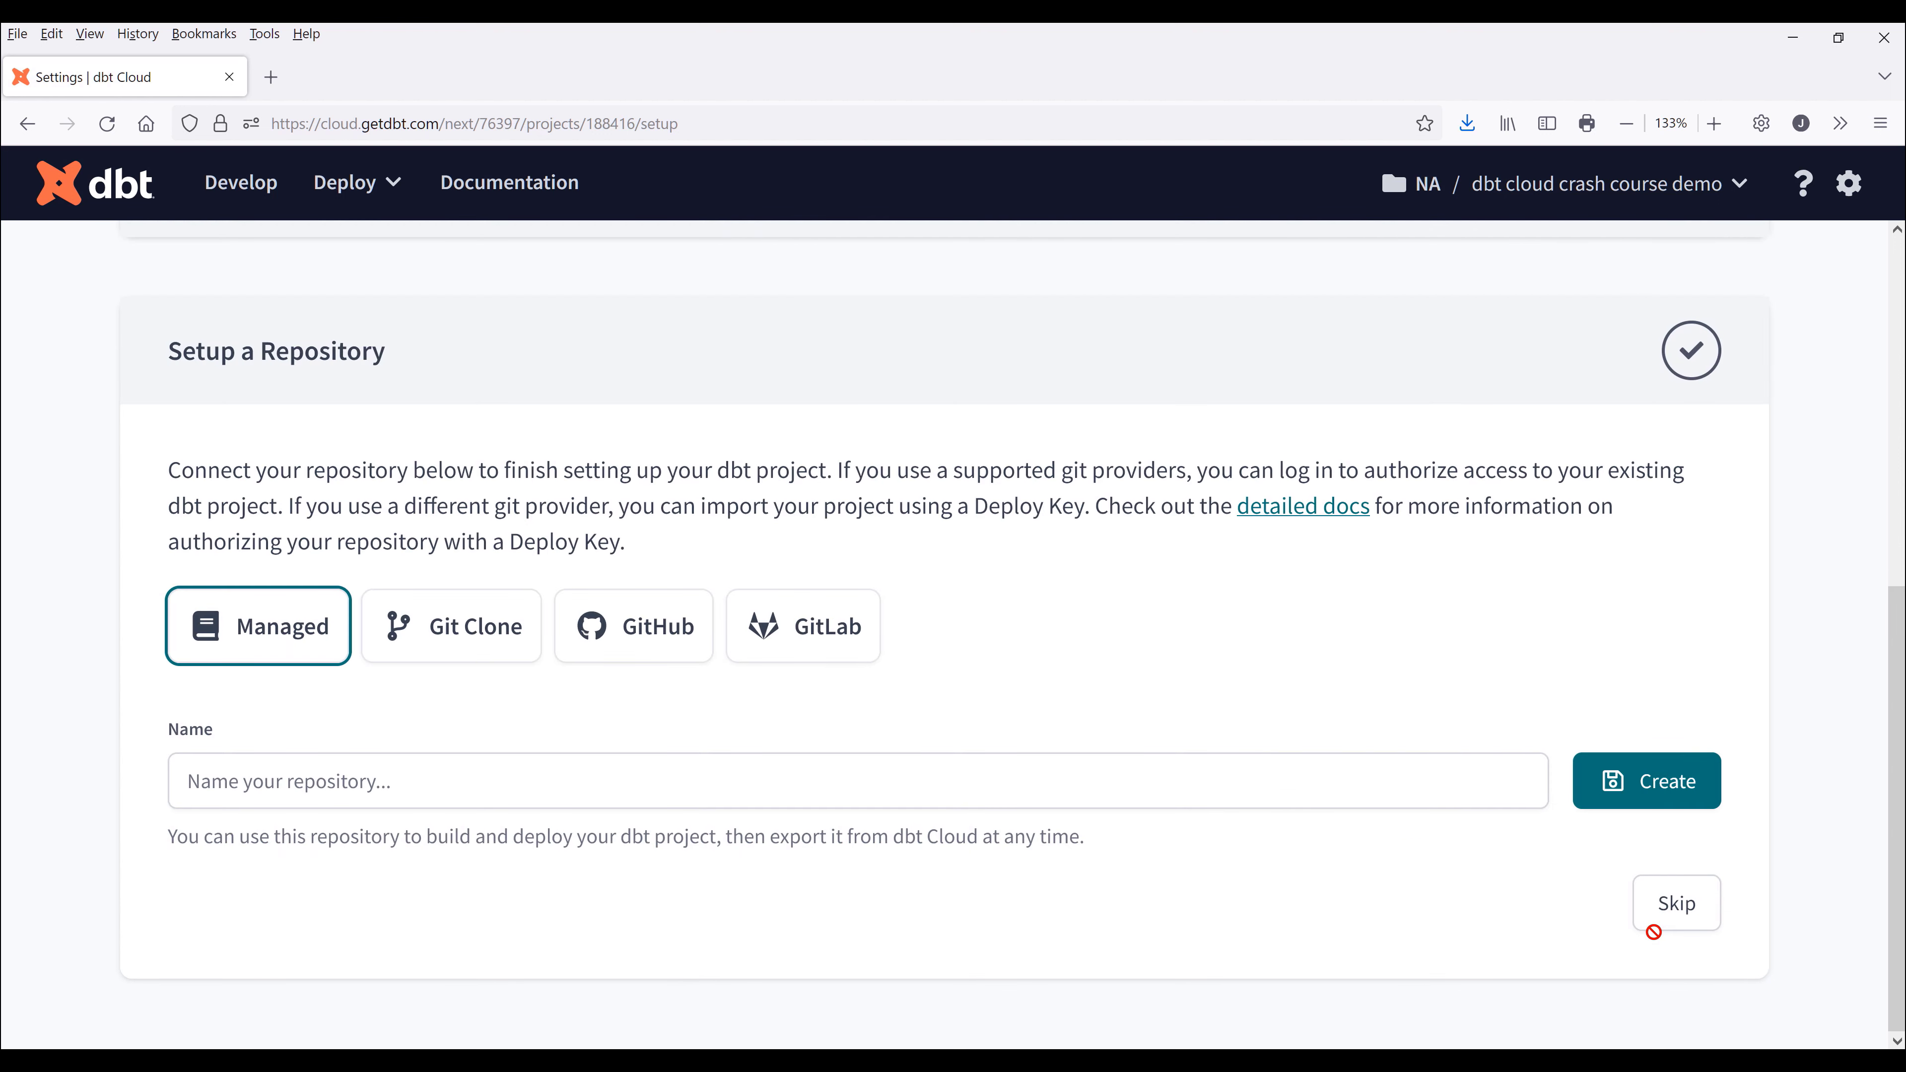